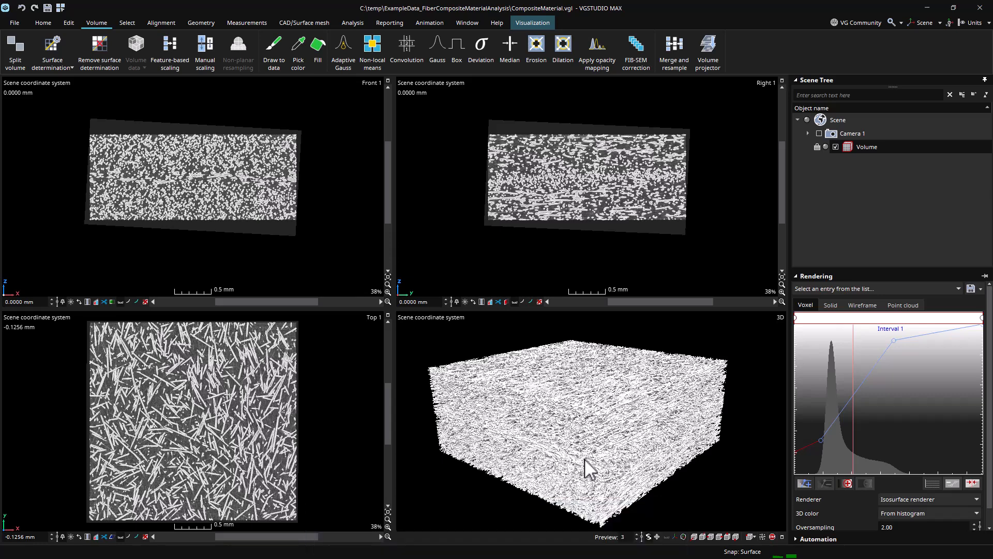
Draw a rectangle region of interest covering the whole sample in the top slice view.
{"action": "left_click", "coordinate": [136, 23]}
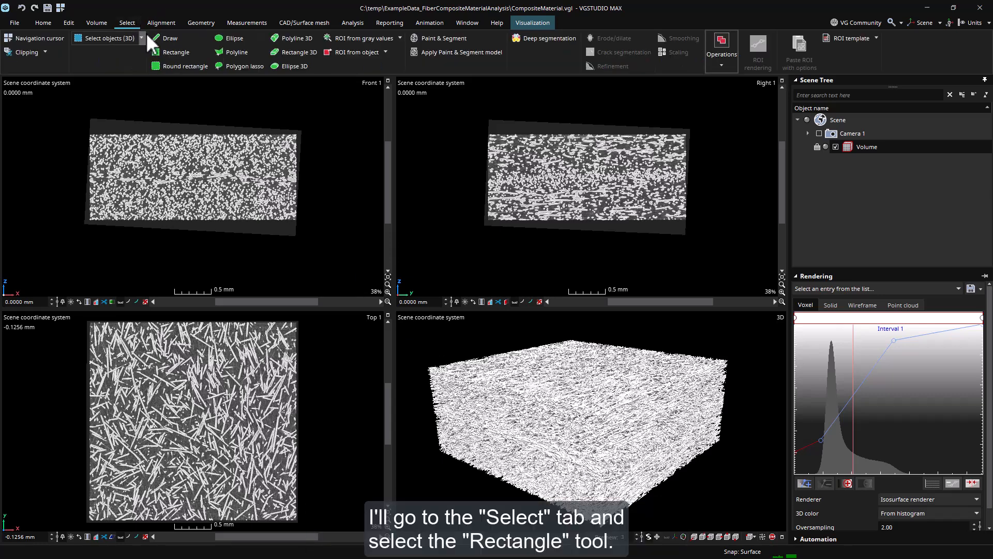
{"action": "left_click", "coordinate": [176, 52]}
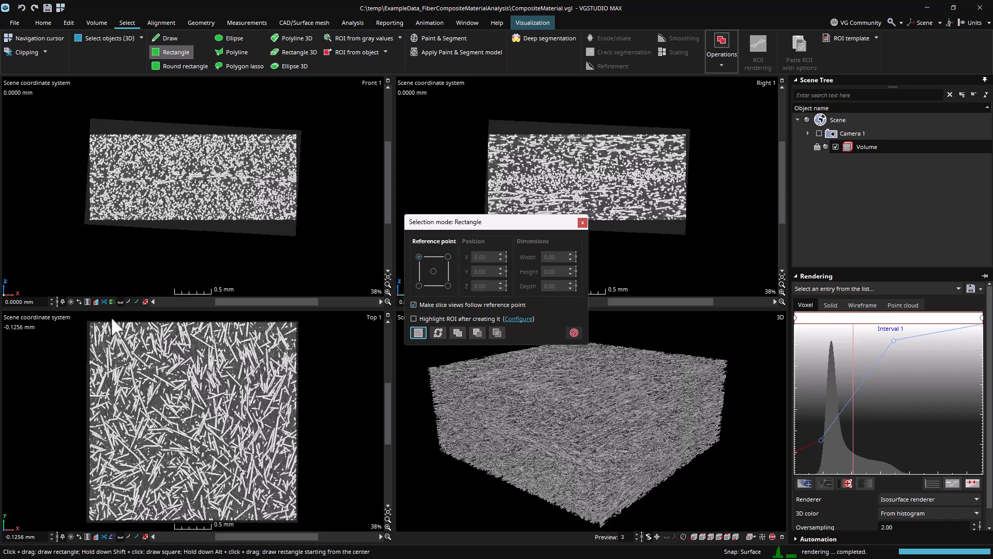
{"action": "left_click_drag", "start_coordinate": [92, 322], "coordinate": [295, 517]}
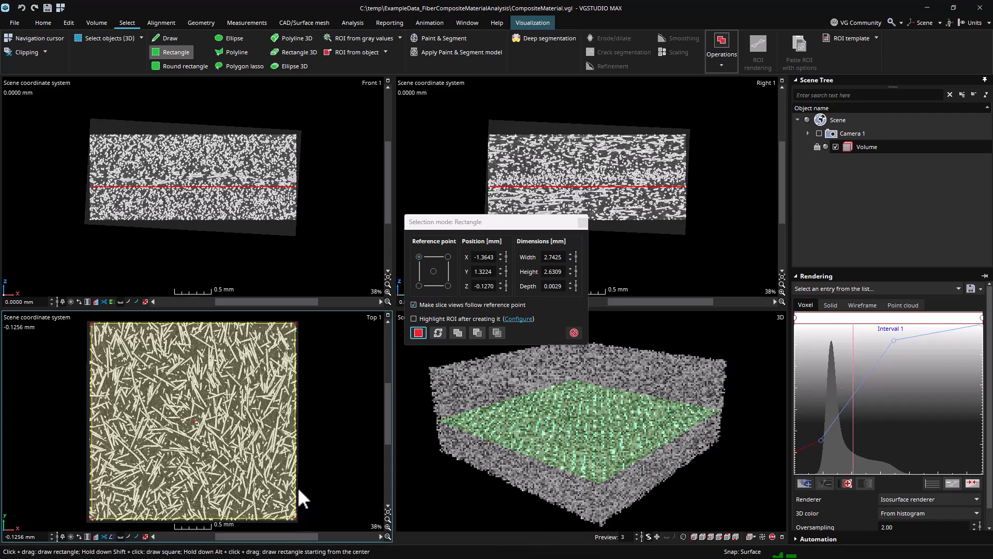
Extend the rectangle through the full sample thickness in the front slice view and create the region of interest.
{"action": "scroll", "coordinate": [297, 483], "scroll_direction": "up", "scroll_amount": 5}
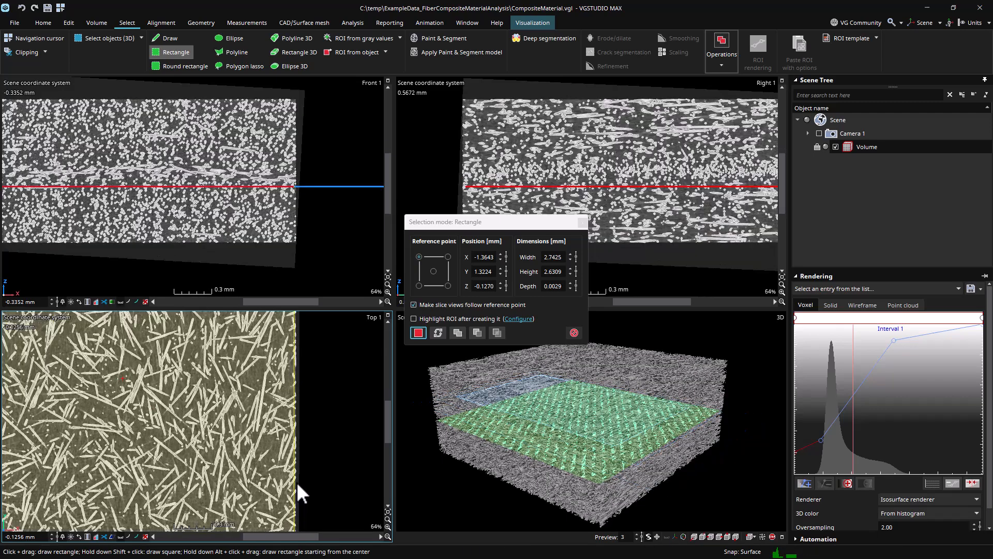
{"action": "scroll", "coordinate": [297, 484], "scroll_direction": "up", "scroll_amount": 2}
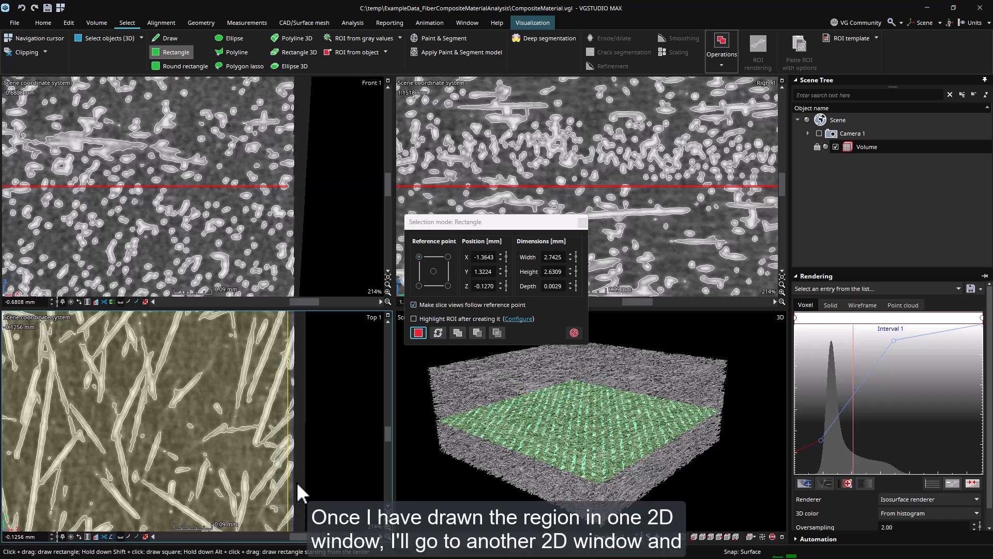
{"action": "left_click", "coordinate": [388, 512]}
{"action": "left_click", "coordinate": [388, 277]}
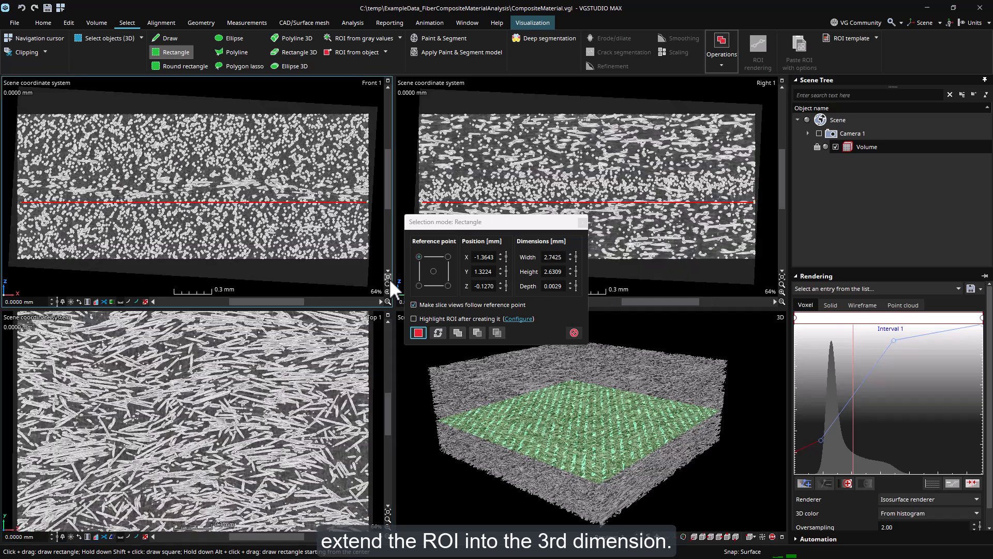
{"action": "left_click_drag", "start_coordinate": [298, 202], "coordinate": [293, 257]}
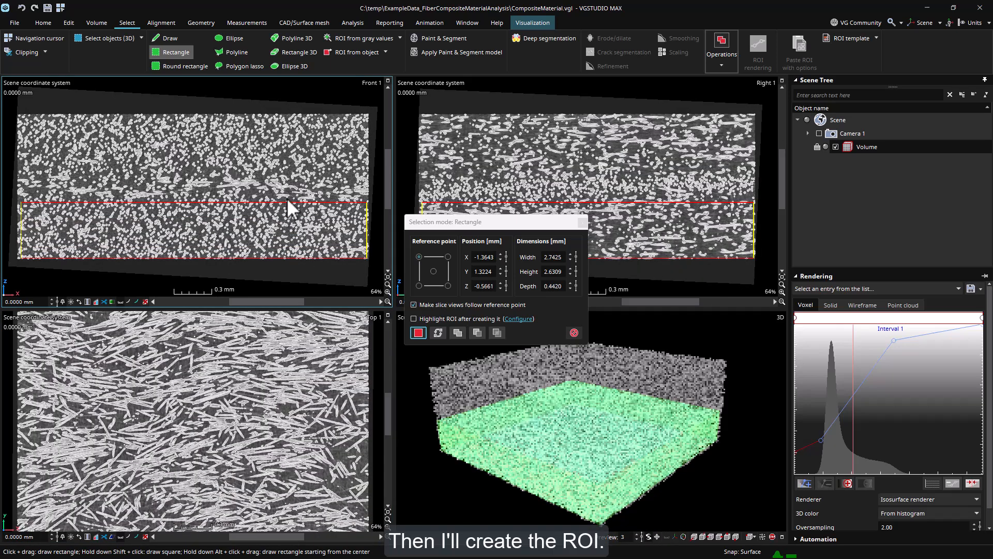
{"action": "left_click_drag", "start_coordinate": [287, 200], "coordinate": [287, 116]}
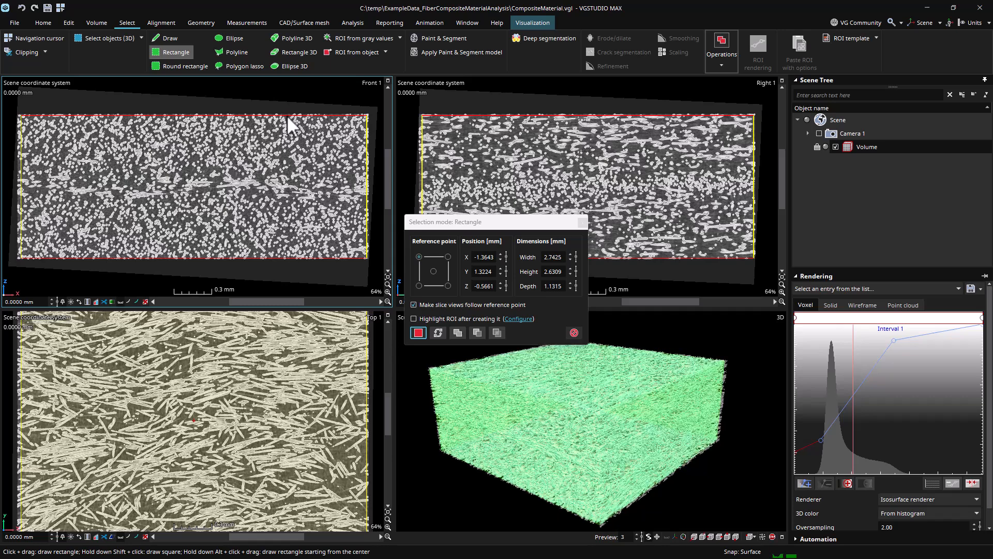
{"action": "left_click", "coordinate": [419, 333]}
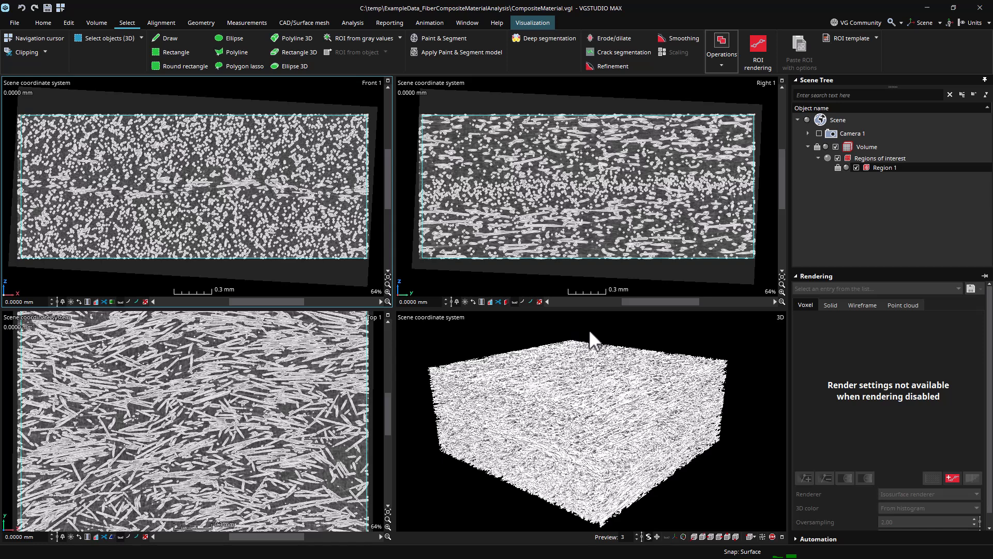
Start a fiber composite material analysis on the newly created region.
{"action": "left_click", "coordinate": [880, 169]}
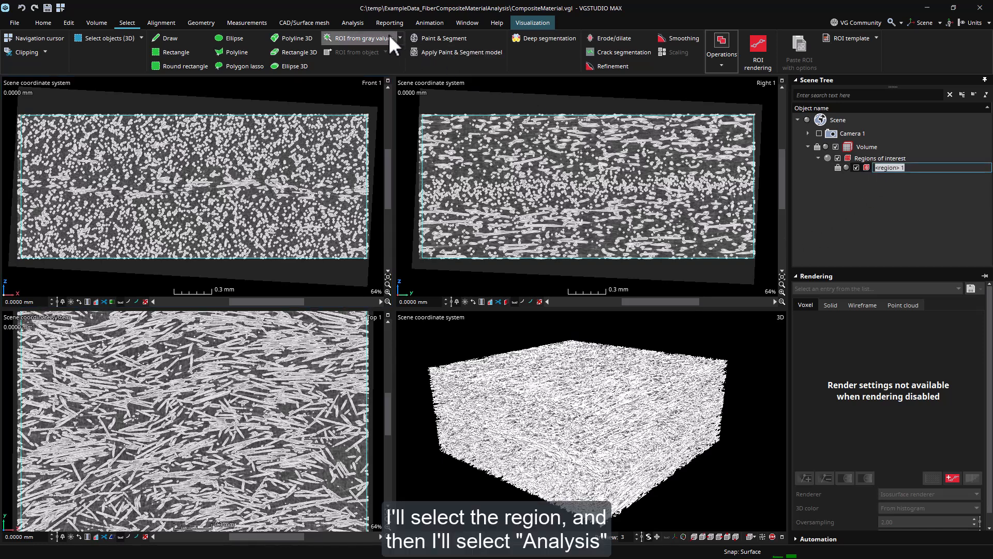
{"action": "left_click", "coordinate": [353, 22]}
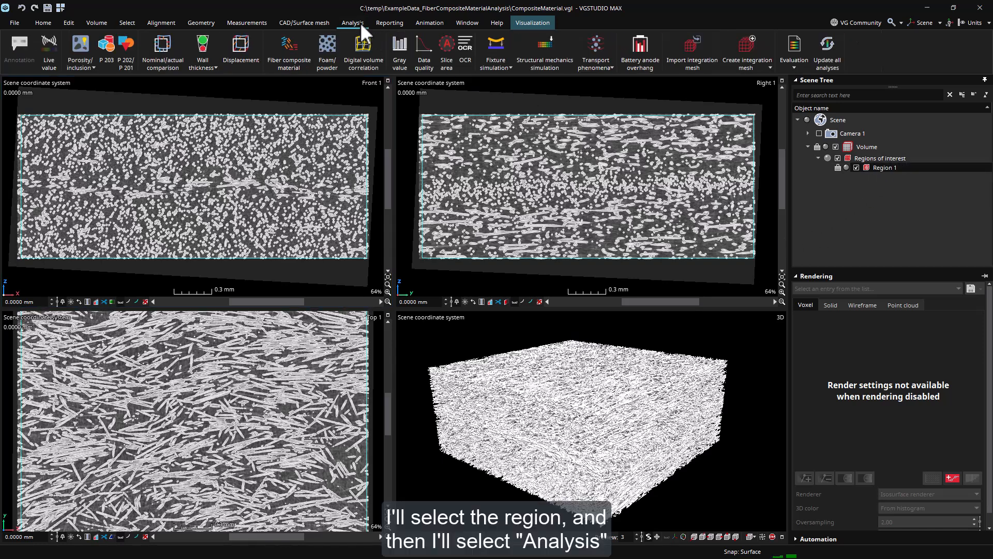
{"action": "left_click", "coordinate": [287, 51]}
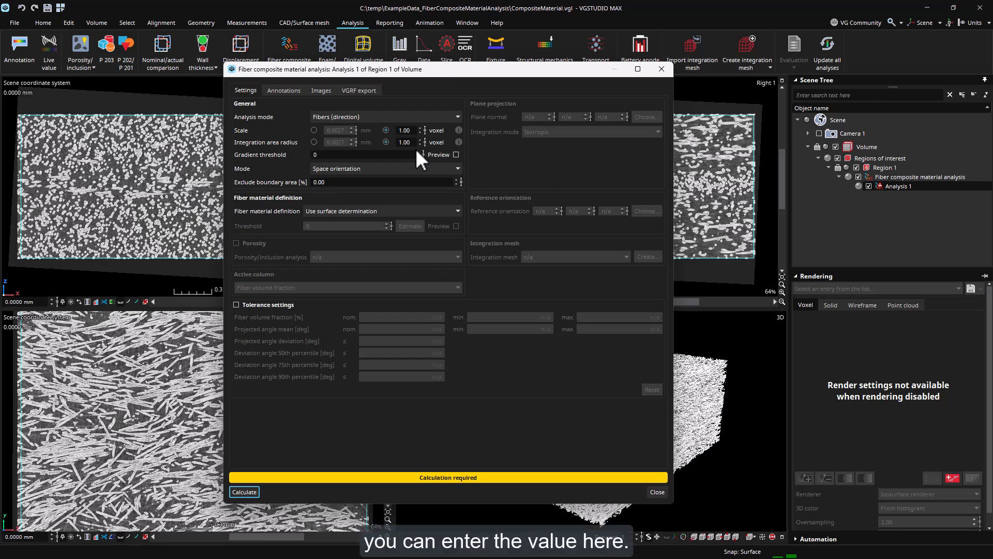
Switch the integration area radius to millimetres and move the analysis dialog aside.
{"action": "left_click", "coordinate": [314, 142]}
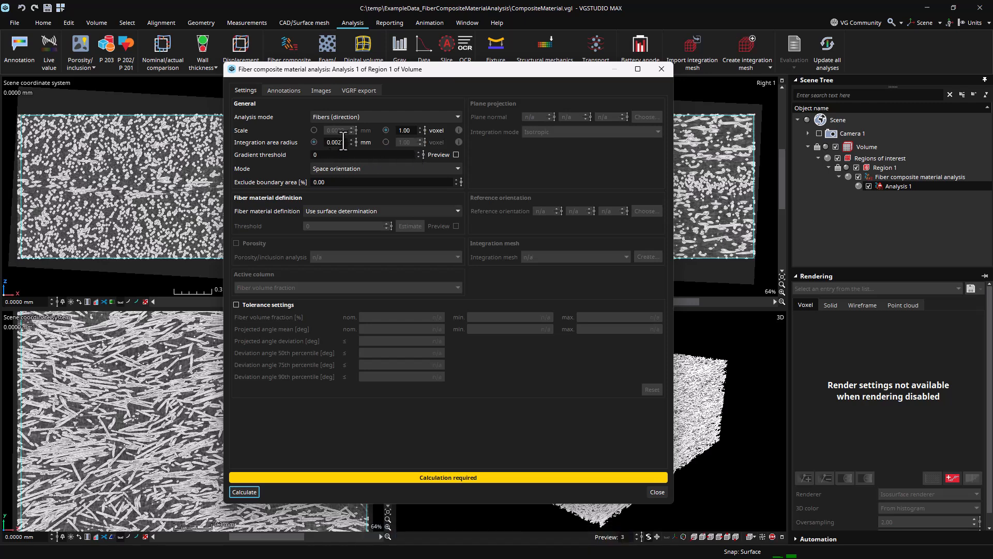
{"action": "double_click", "coordinate": [336, 142]}
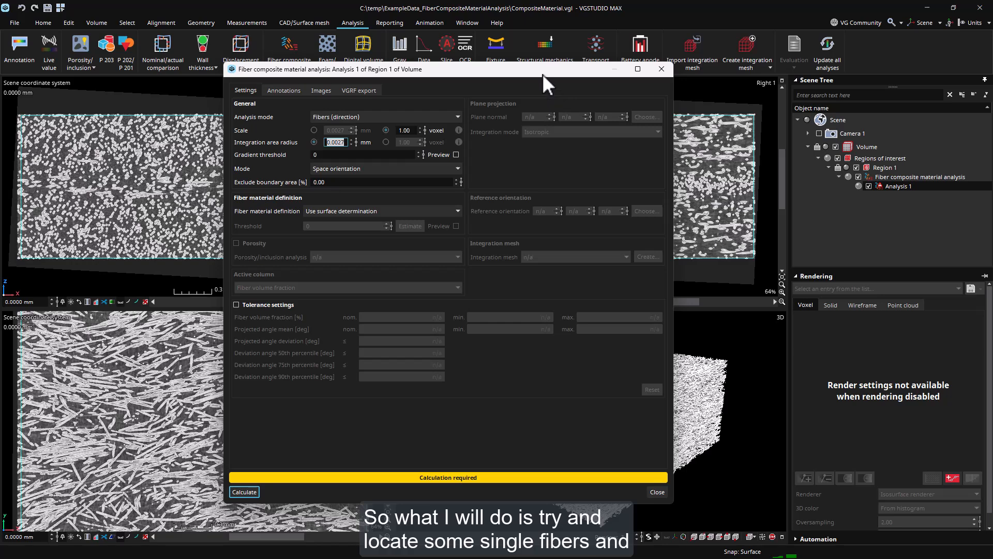
{"action": "left_click_drag", "start_coordinate": [548, 72], "coordinate": [731, 66]}
Turn off interpolation mode in the front slice view, zoomed in on a single fiber cross-section.
{"action": "left_click", "coordinate": [333, 260]}
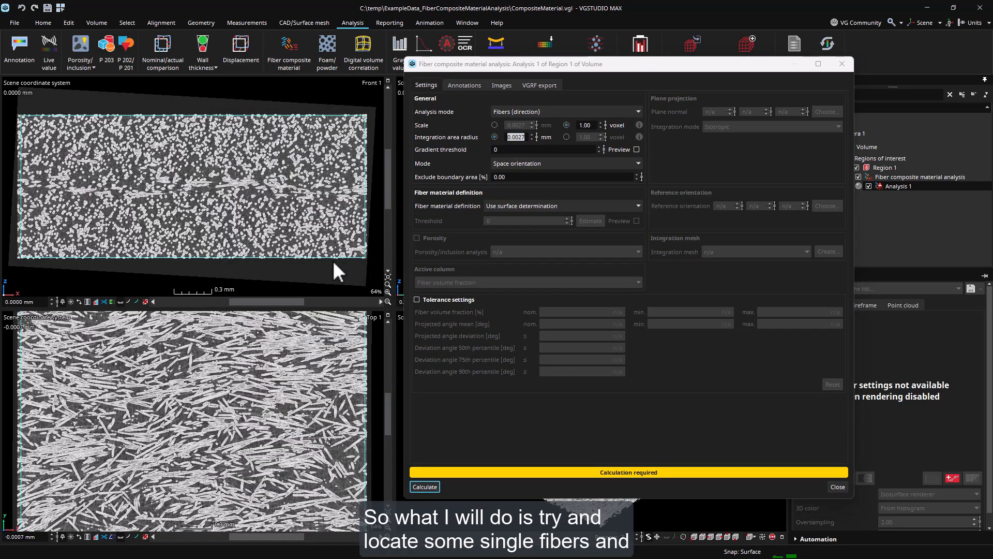
{"action": "scroll", "coordinate": [197, 217], "scroll_direction": "up", "scroll_amount": 8}
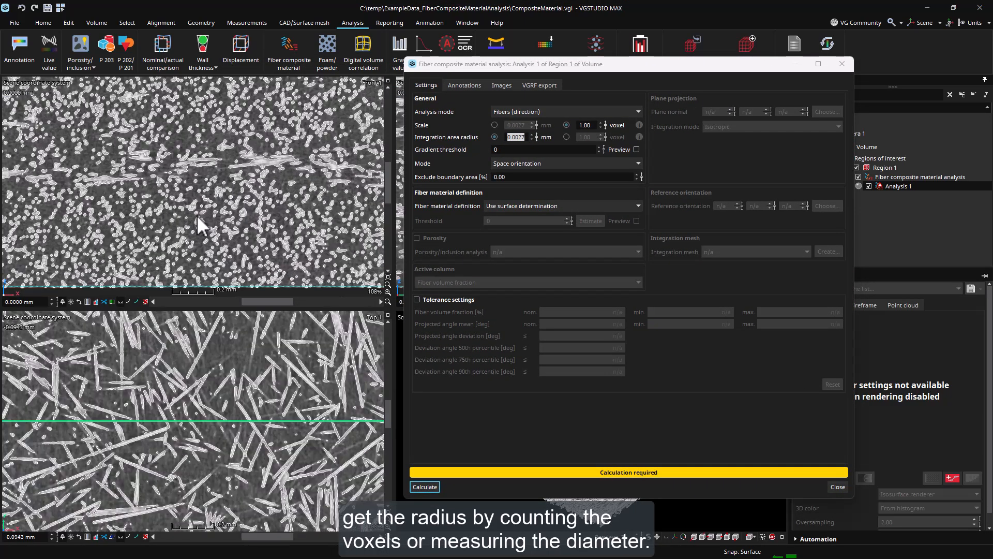
{"action": "scroll", "coordinate": [197, 217], "scroll_direction": "up", "scroll_amount": 4}
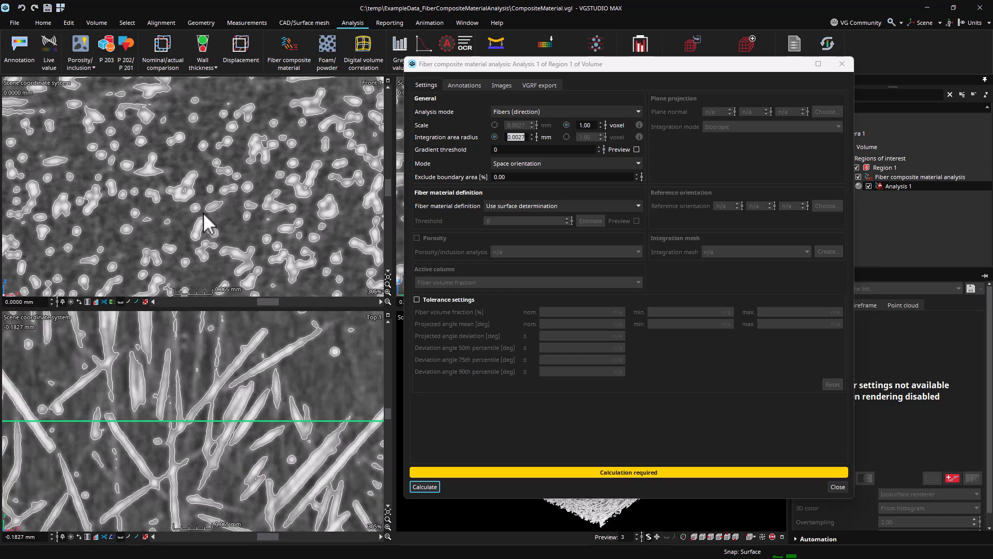
{"action": "scroll", "coordinate": [141, 233], "scroll_direction": "down", "scroll_amount": 4}
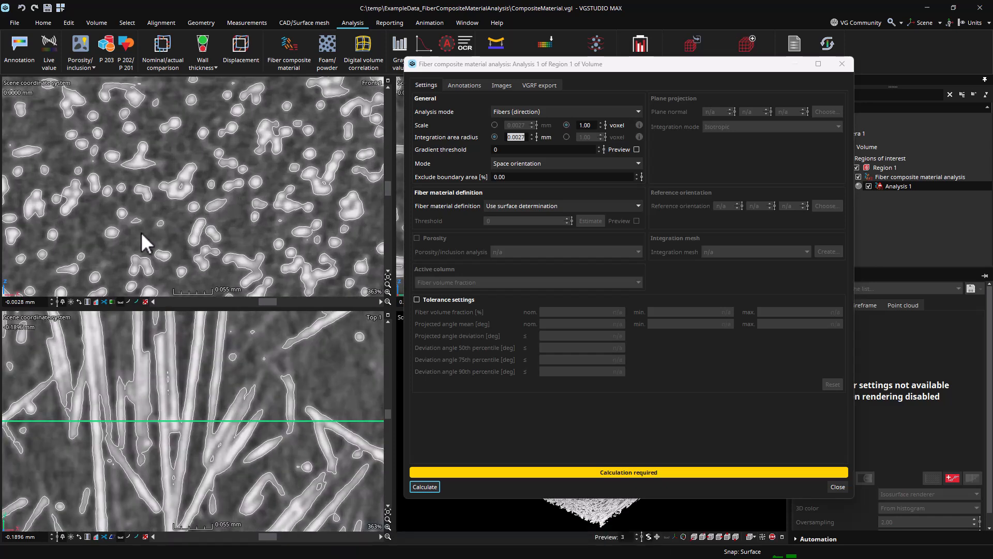
{"action": "scroll", "coordinate": [141, 232], "scroll_direction": "down", "scroll_amount": 3}
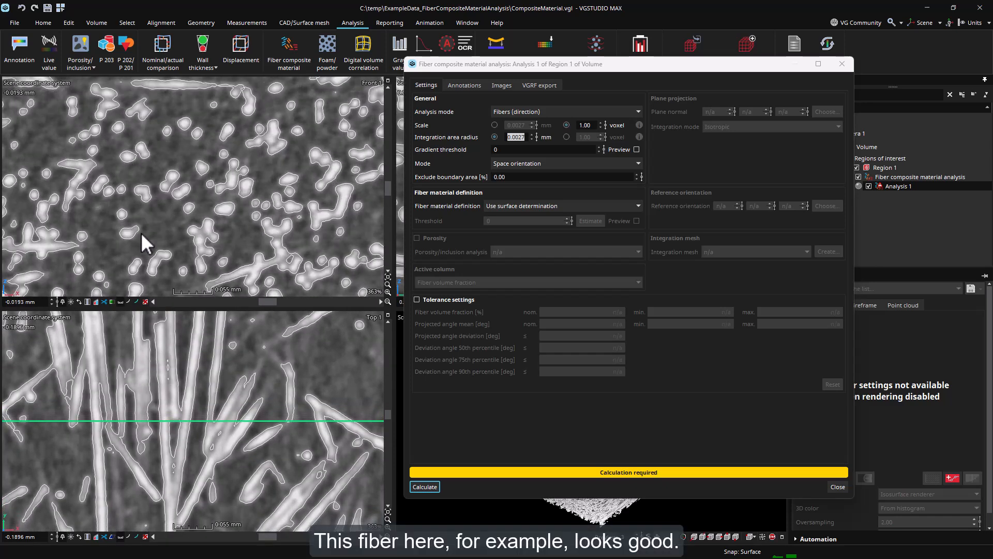
{"action": "scroll", "coordinate": [122, 213], "scroll_direction": "up", "scroll_amount": 12}
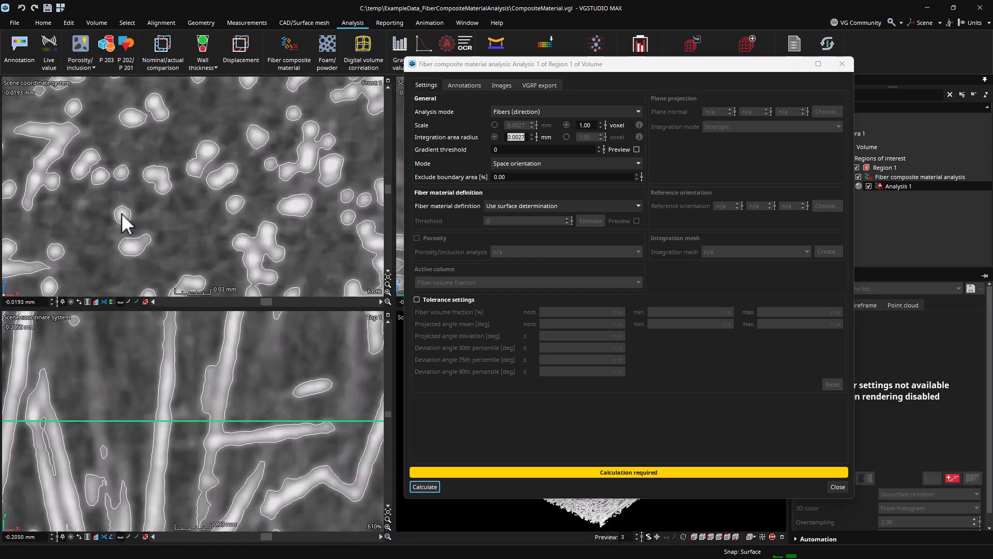
{"action": "scroll", "coordinate": [122, 213], "scroll_direction": "up", "scroll_amount": 1}
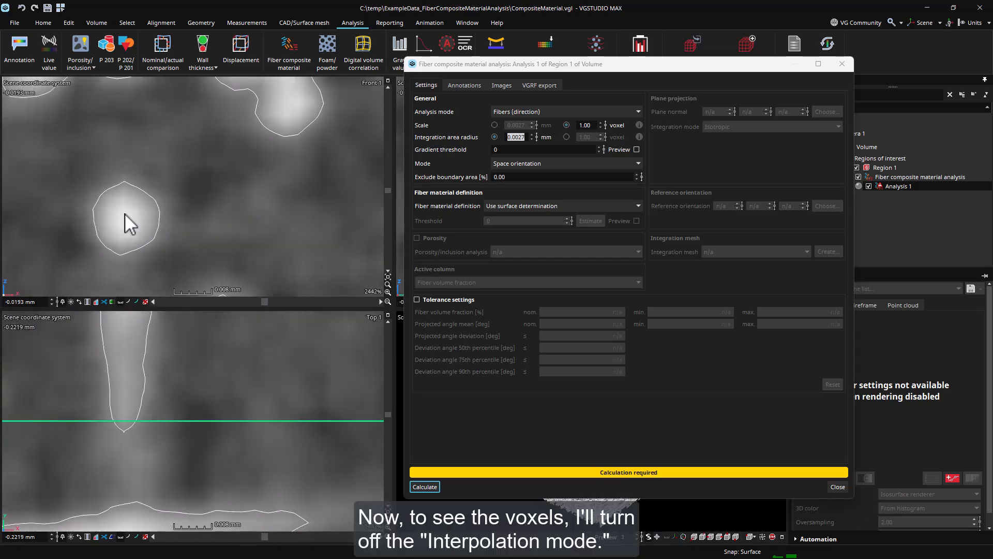
{"action": "right_click", "coordinate": [128, 212]}
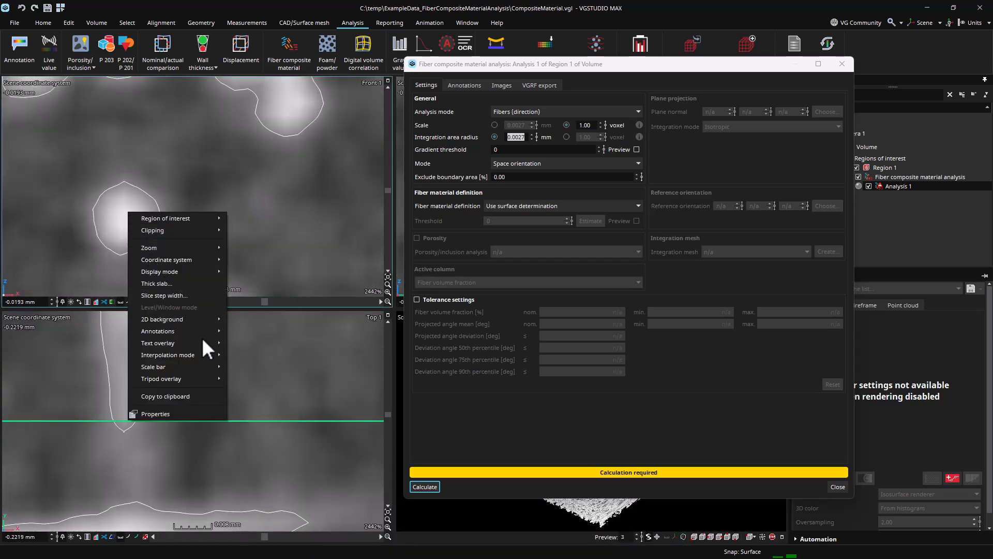
{"action": "mouse_move", "coordinate": [211, 354]}
{"action": "left_click", "coordinate": [249, 369]}
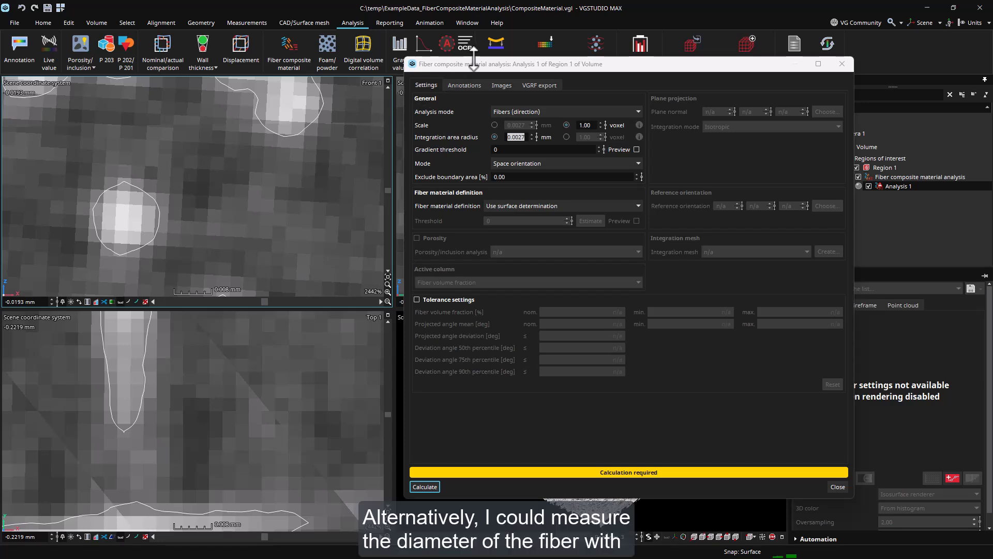
Measure the diameter of the single fiber cross-section with the Distance instrument.
{"action": "left_click_drag", "start_coordinate": [476, 62], "coordinate": [541, 108]}
{"action": "left_click", "coordinate": [250, 22]}
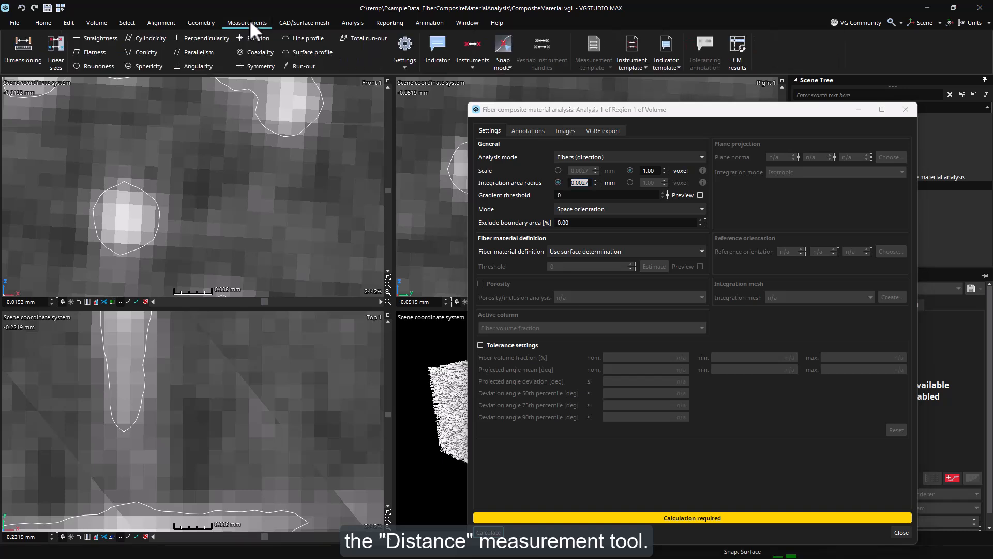
{"action": "left_click", "coordinate": [462, 67]}
{"action": "left_click", "coordinate": [486, 83]}
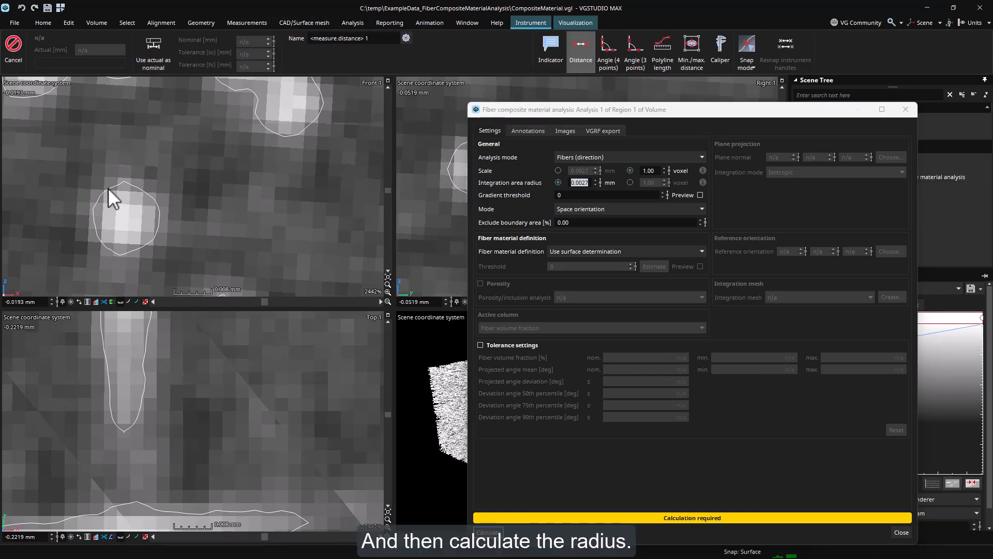
{"action": "left_click_drag", "start_coordinate": [109, 188], "coordinate": [149, 230]}
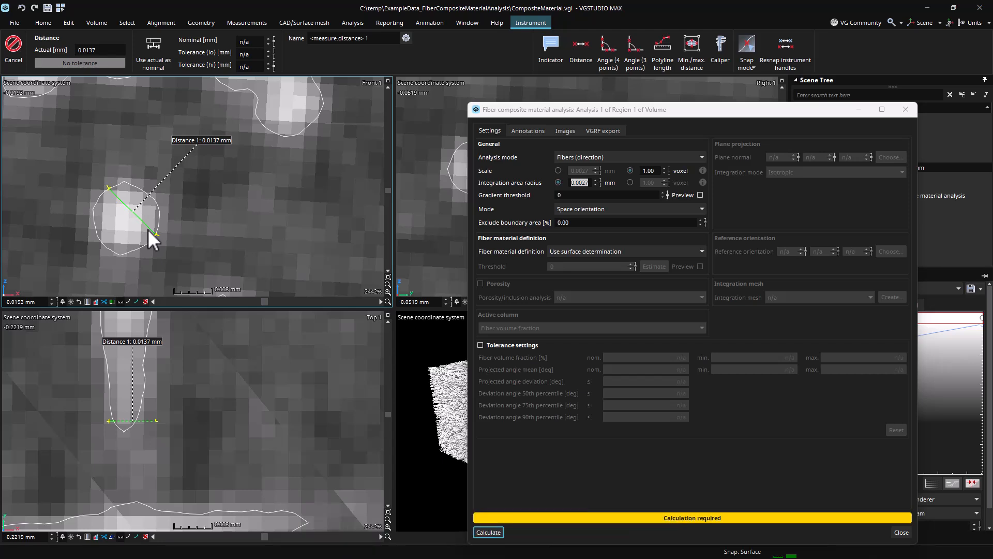
Set the integration area radius to 0.0068 mm.
{"action": "left_click", "coordinate": [588, 184]}
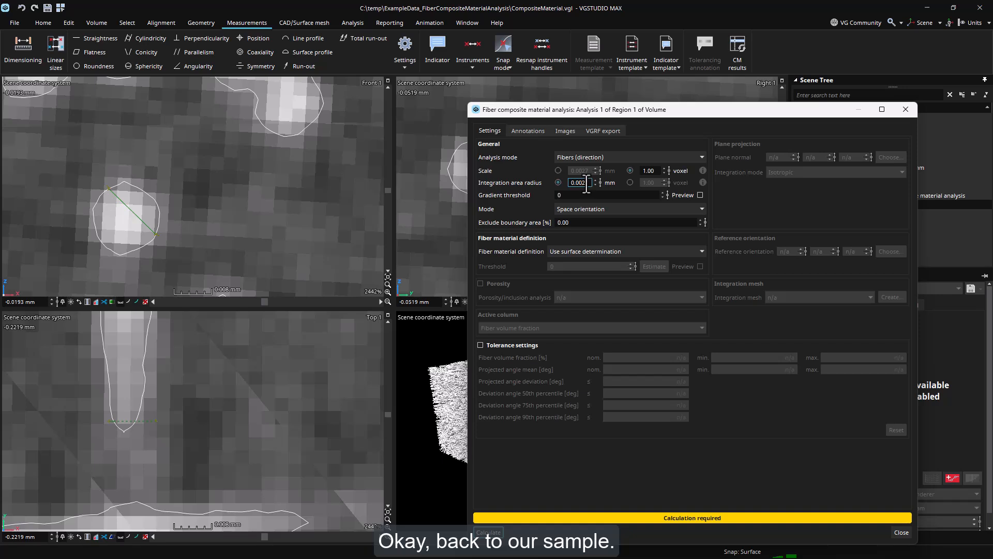
{"action": "type", "text": "68"}
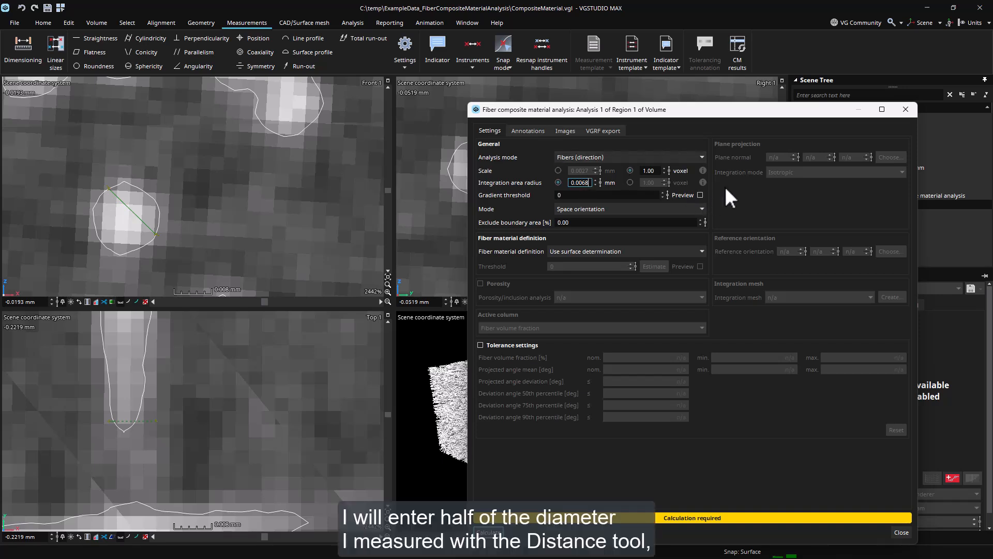
{"action": "key", "text": "Return"}
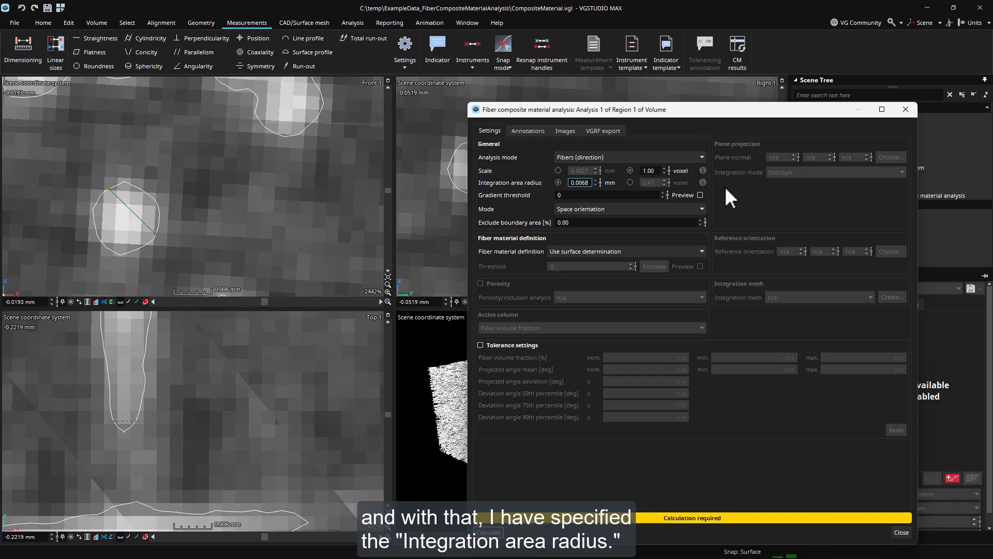
Reset the slice view zoom and enable the analysis preview.
{"action": "left_click", "coordinate": [388, 284]}
{"action": "left_click", "coordinate": [388, 518]}
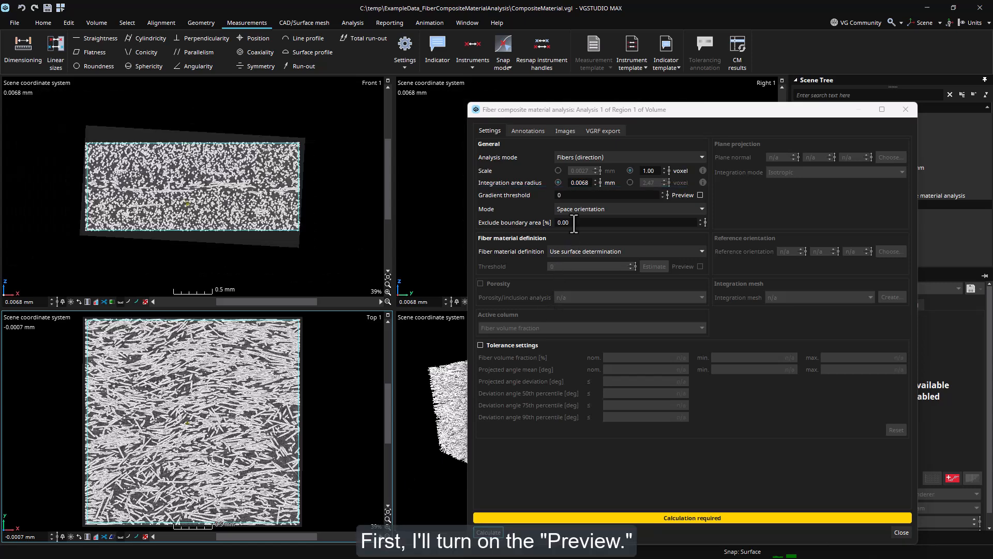
{"action": "left_click", "coordinate": [701, 195]}
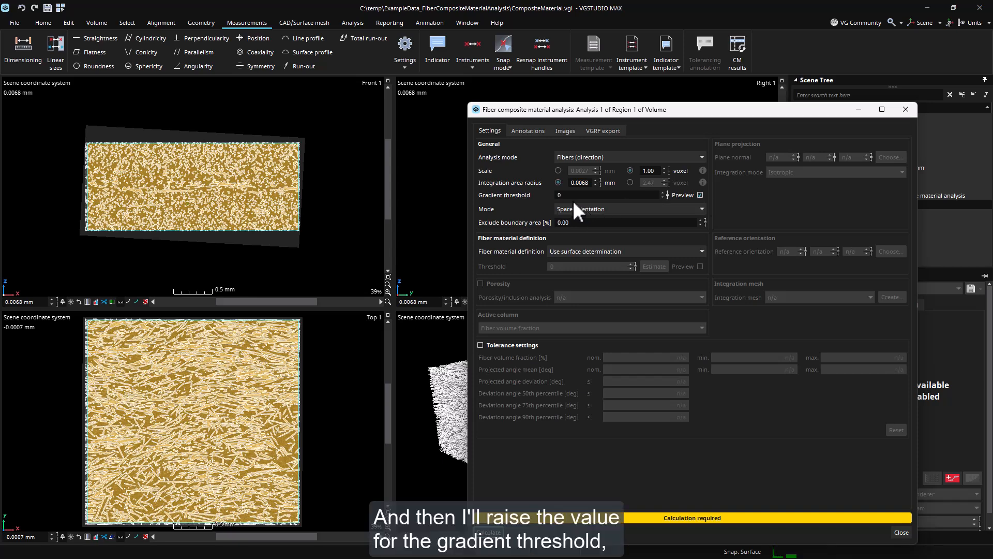
Set the gradient threshold to 2500 and maximize the top slice view to inspect the preview.
{"action": "left_click_drag", "start_coordinate": [566, 197], "coordinate": [565, 197]}
{"action": "left_click_drag", "start_coordinate": [565, 197], "coordinate": [553, 197]}
{"action": "type", "text": "2.00"}
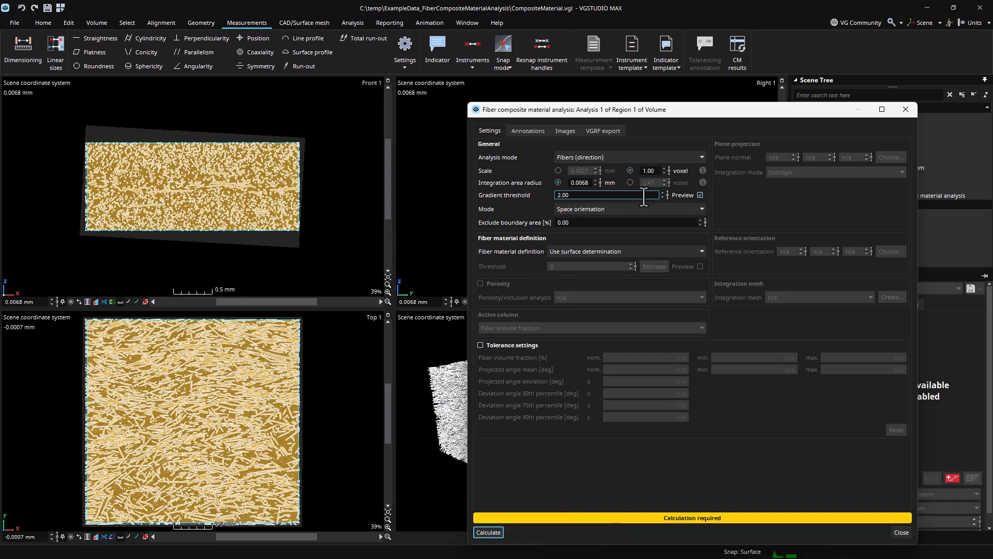
{"action": "scroll", "coordinate": [644, 197], "scroll_direction": "up", "scroll_amount": 8}
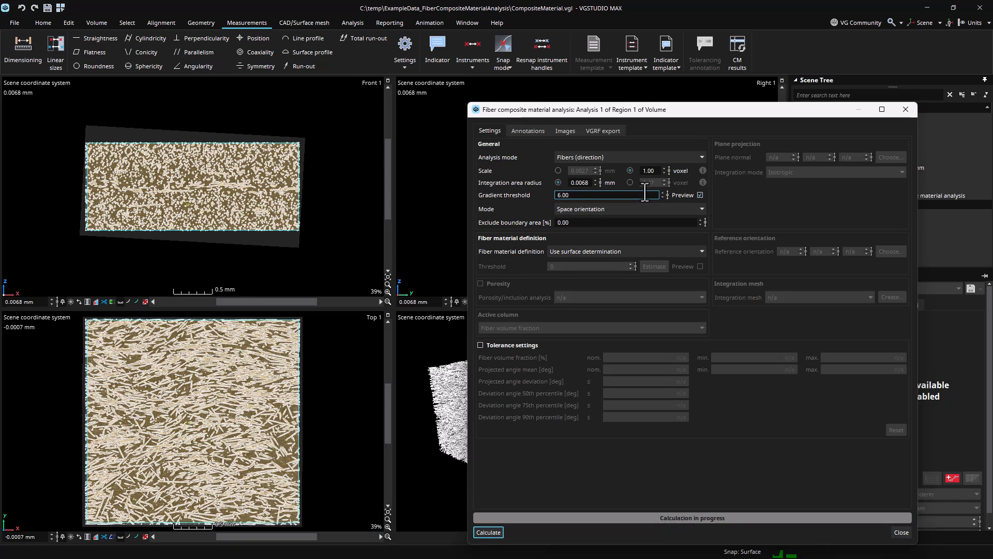
{"action": "scroll", "coordinate": [644, 196], "scroll_direction": "up", "scroll_amount": 3}
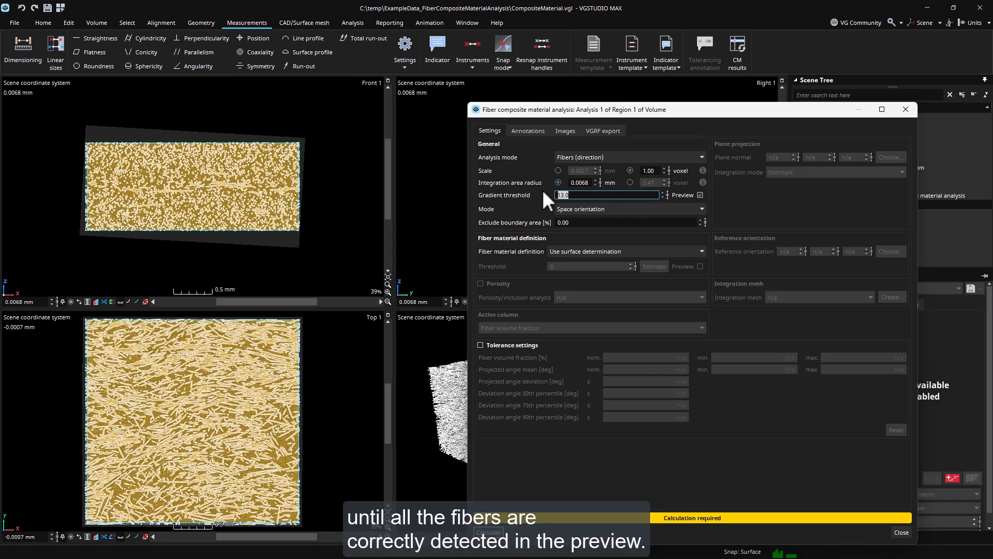
{"action": "type", "text": "2500"}
{"action": "key", "text": "Return"}
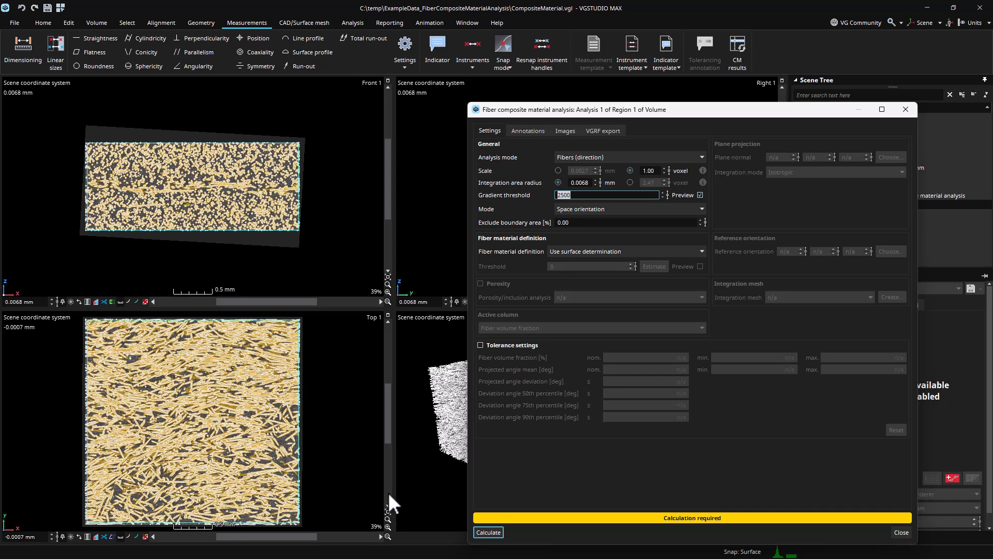
{"action": "left_click", "coordinate": [387, 315]}
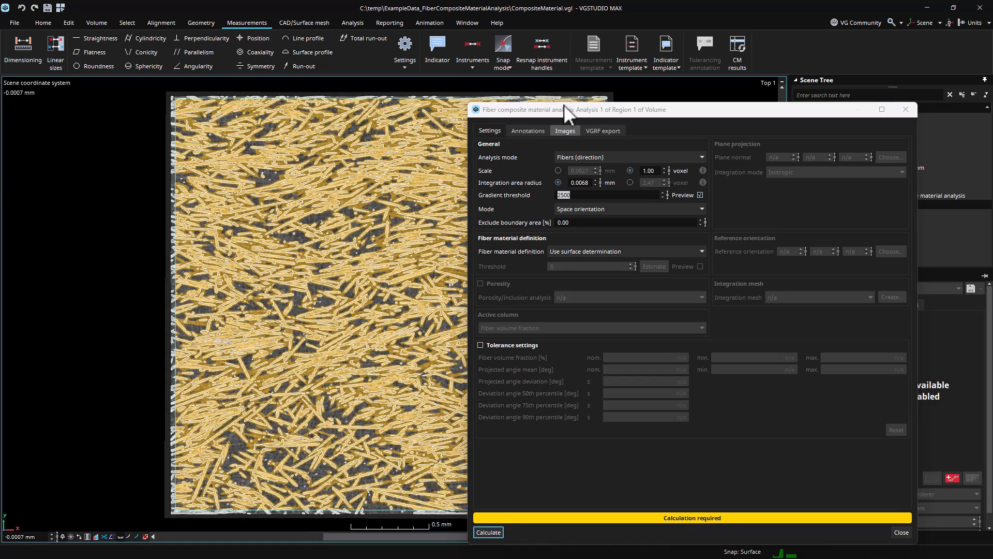
Set the analysis mode to Plane projection.
{"action": "left_click_drag", "start_coordinate": [588, 110], "coordinate": [669, 82]}
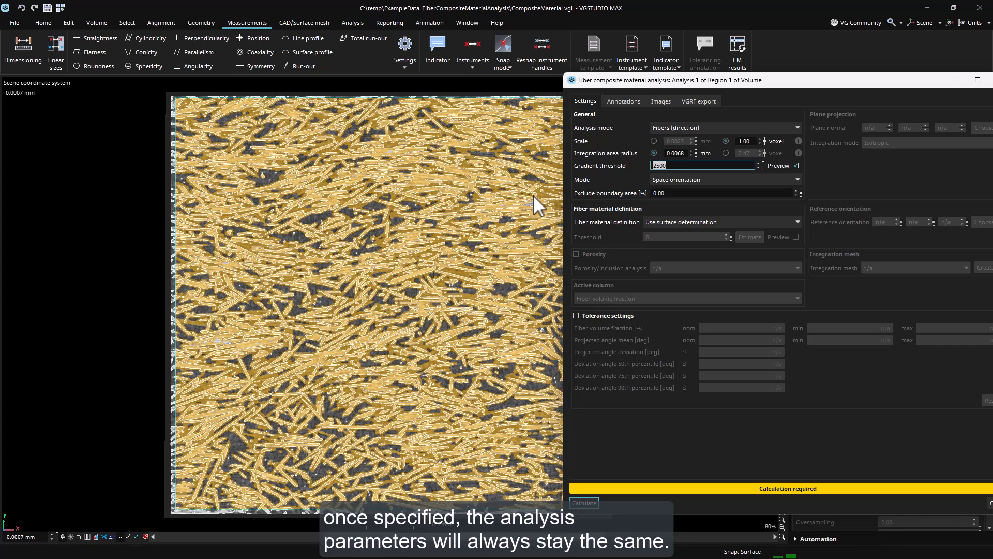
{"action": "left_click", "coordinate": [719, 180]}
{"action": "left_click", "coordinate": [719, 163]}
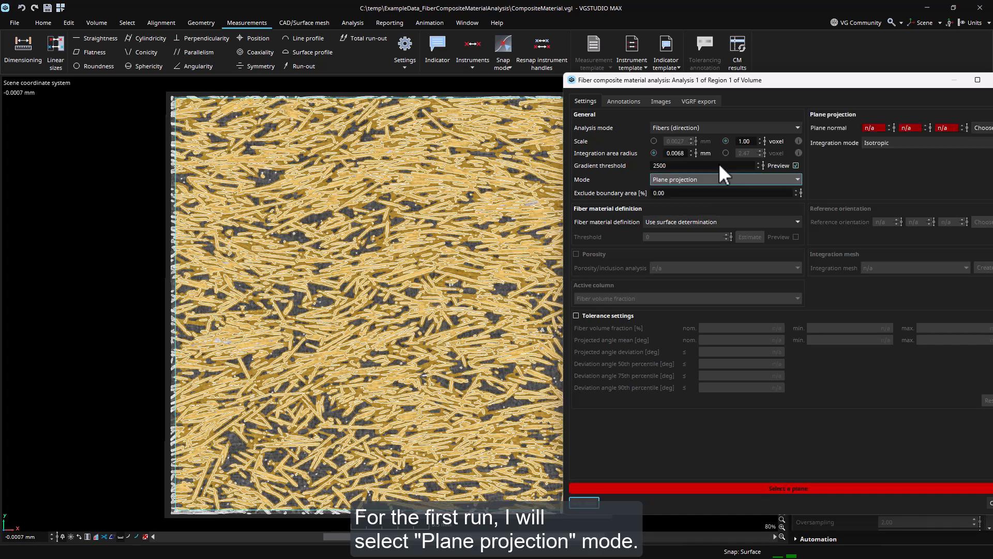
{"action": "left_click_drag", "start_coordinate": [734, 86], "coordinate": [634, 87]}
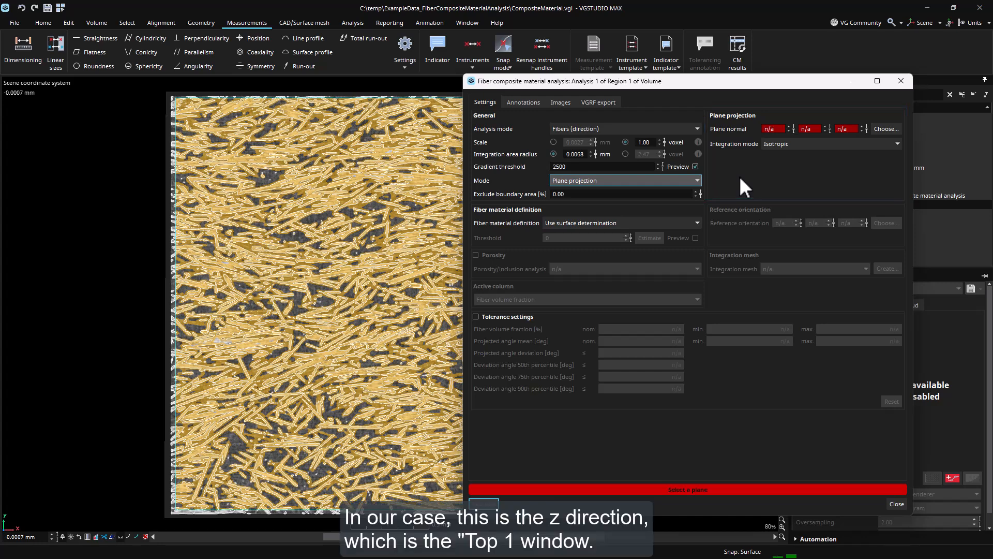
Set the plane normal from the Top 1 view and start the calculation.
{"action": "left_click", "coordinate": [898, 128]}
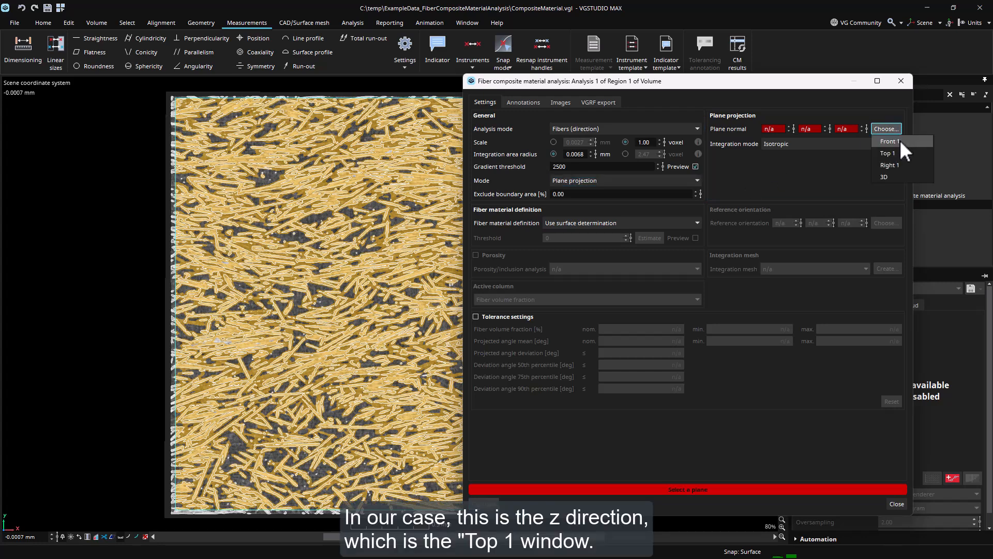
{"action": "left_click", "coordinate": [900, 153]}
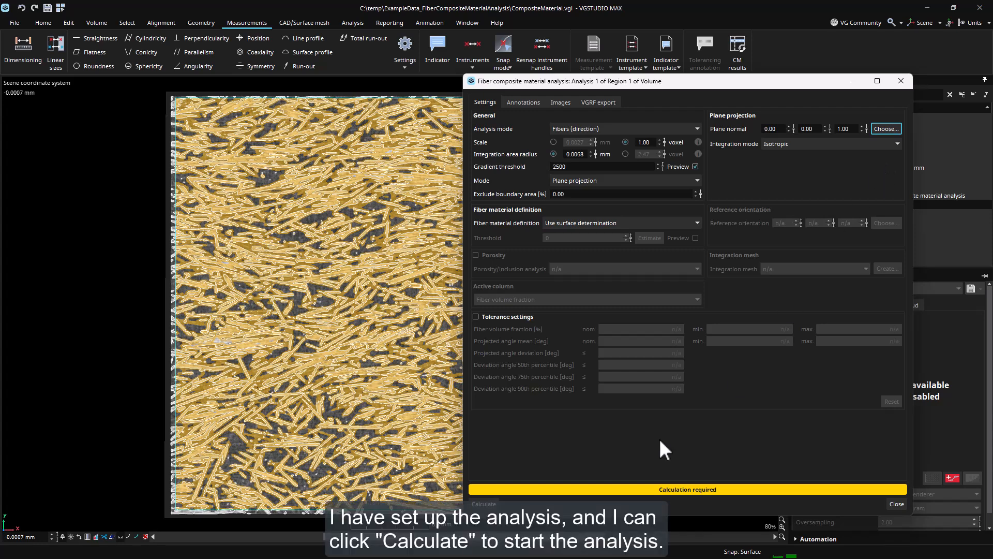
{"action": "left_click", "coordinate": [484, 504]}
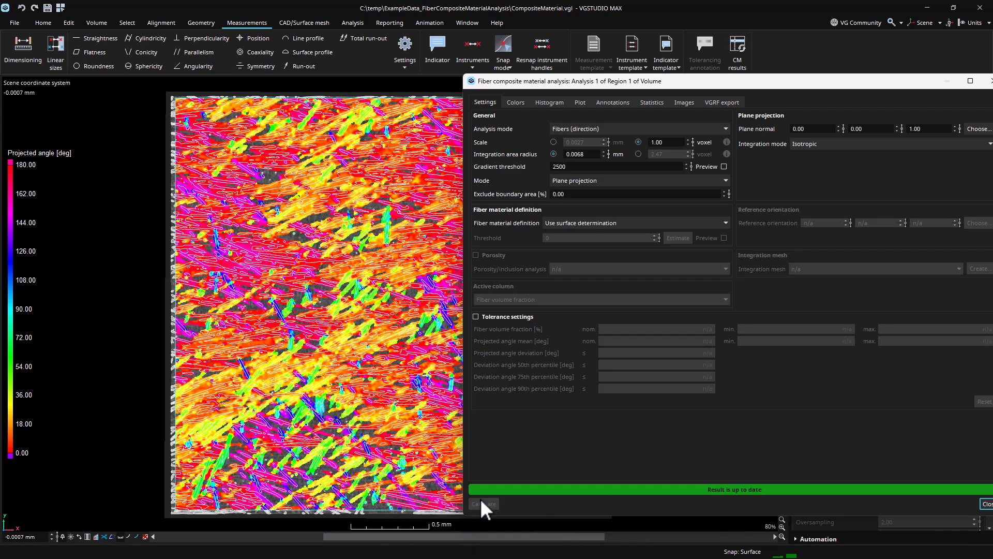
Set the transparency of the hue cycle color section to 50 in the color settings.
{"action": "left_click", "coordinate": [523, 102]}
{"action": "double_click", "coordinate": [711, 165]}
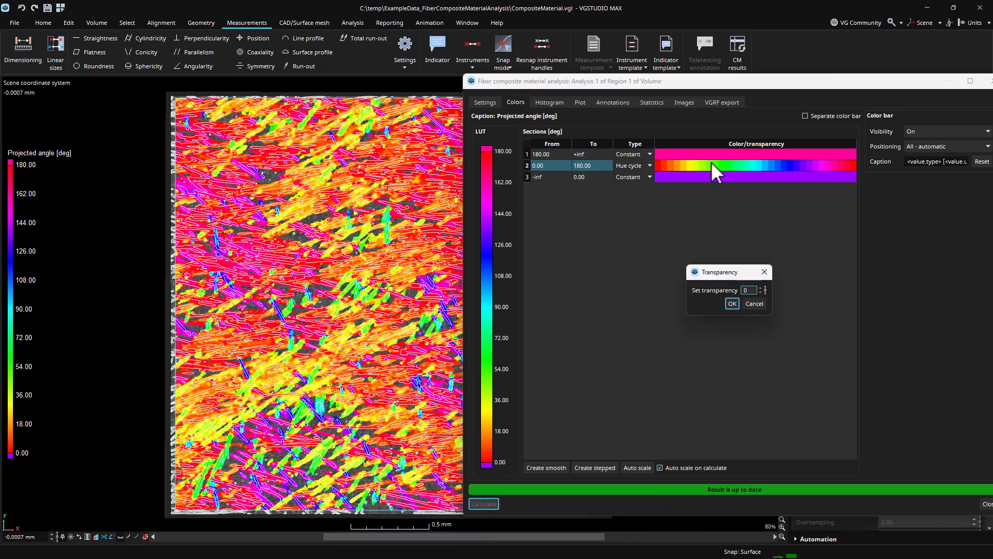
{"action": "type", "text": "50"}
{"action": "left_click", "coordinate": [732, 304]}
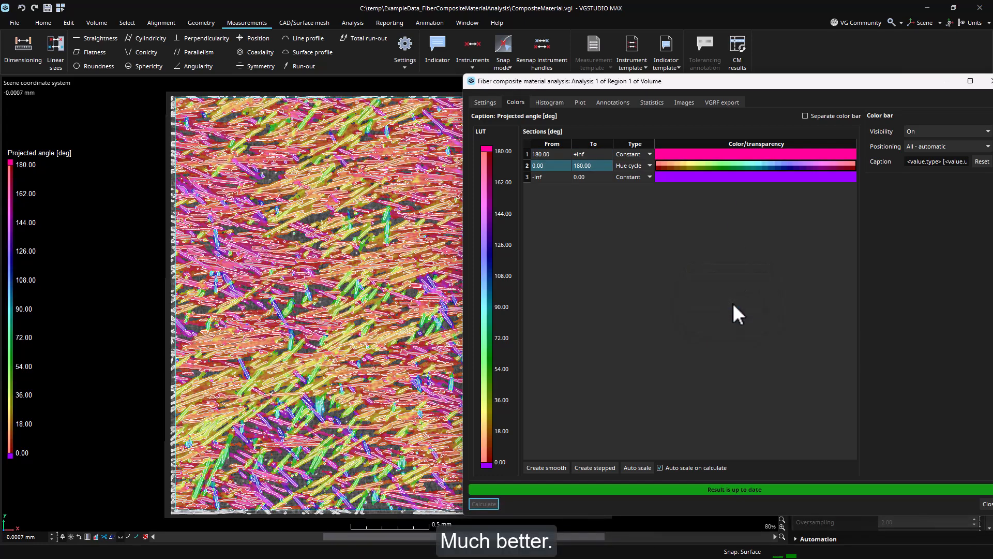
Close the analysis dialog and restore the four-view layout.
{"action": "left_click_drag", "start_coordinate": [869, 82], "coordinate": [817, 91]}
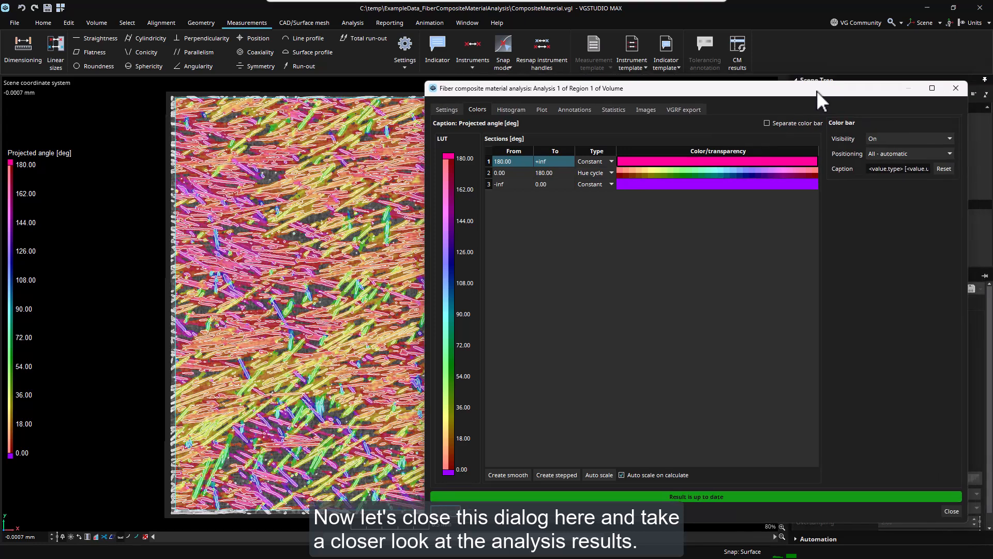
{"action": "left_click", "coordinate": [937, 90]}
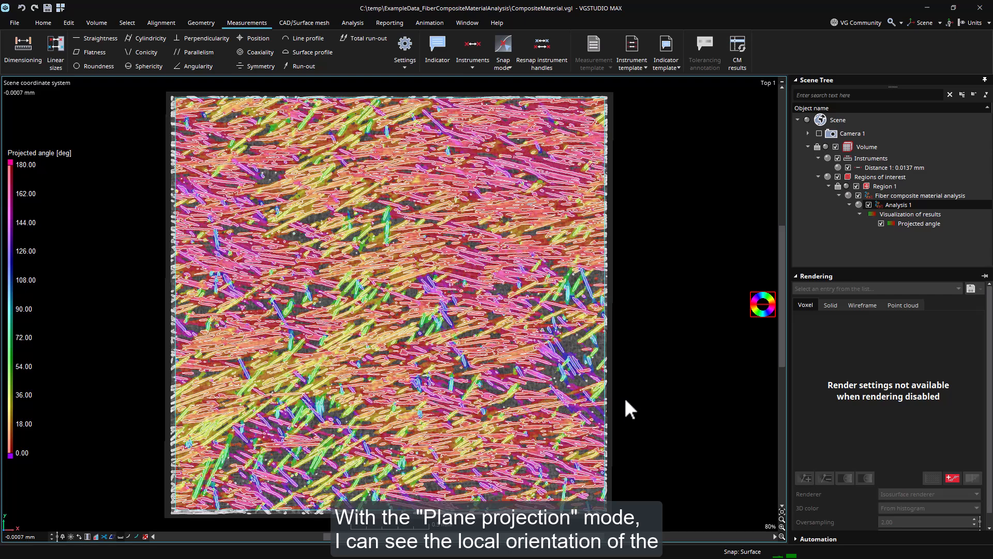
{"action": "left_click_drag", "start_coordinate": [600, 537], "coordinate": [548, 537]}
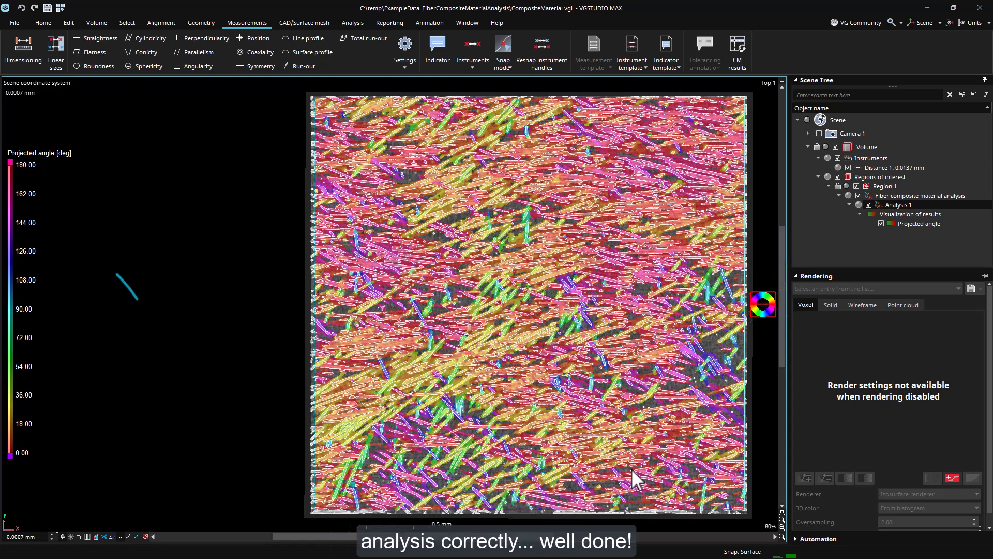
{"action": "left_click", "coordinate": [782, 81]}
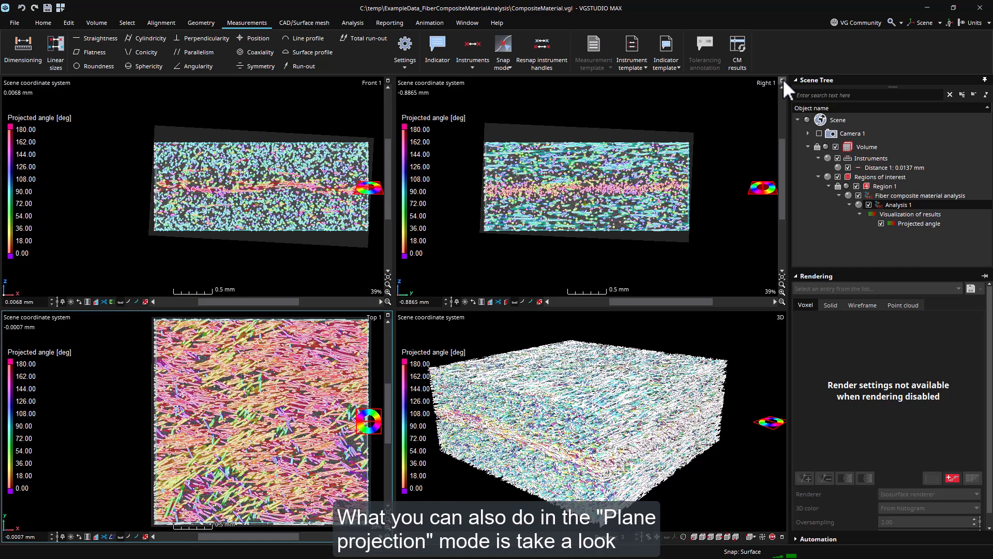
{"action": "left_click_drag", "start_coordinate": [288, 538], "coordinate": [304, 538]}
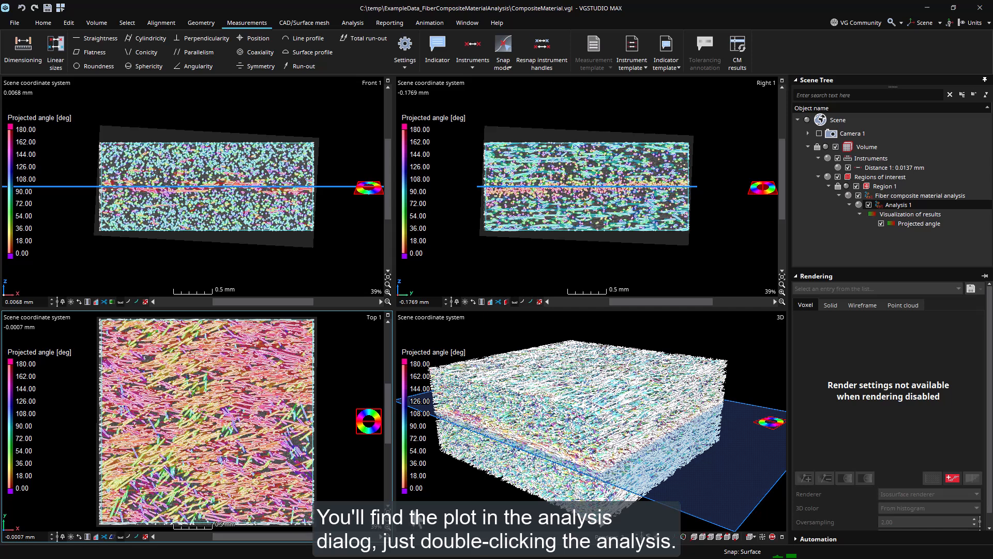
Open the analysis plot and hide the fiber volume fraction curve.
{"action": "left_click", "coordinate": [888, 204]}
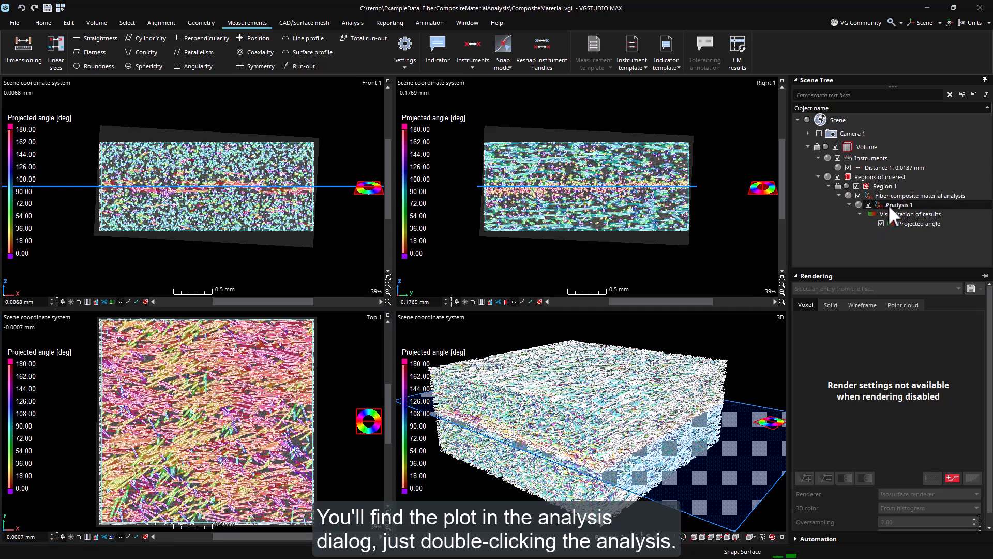
{"action": "double_click", "coordinate": [889, 205]}
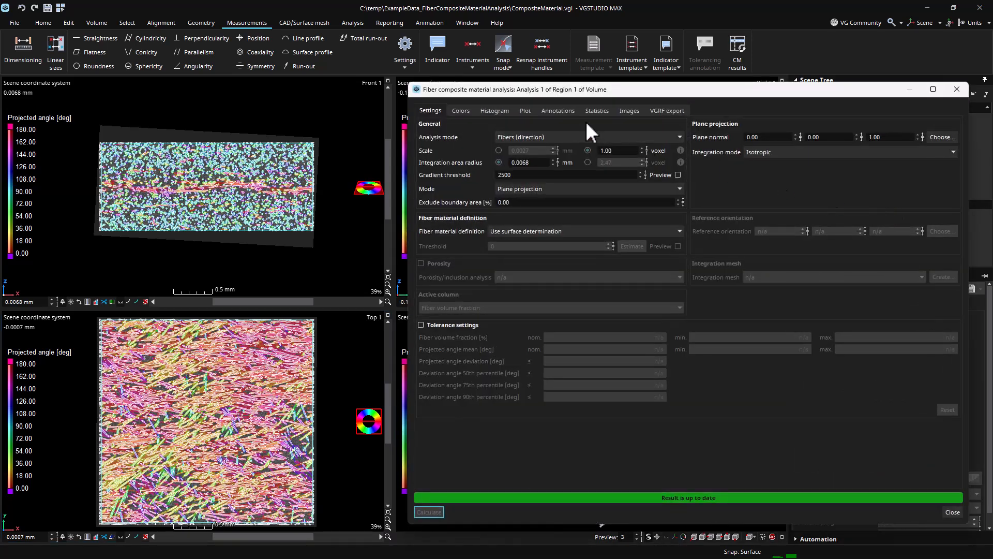
{"action": "left_click", "coordinate": [533, 111]}
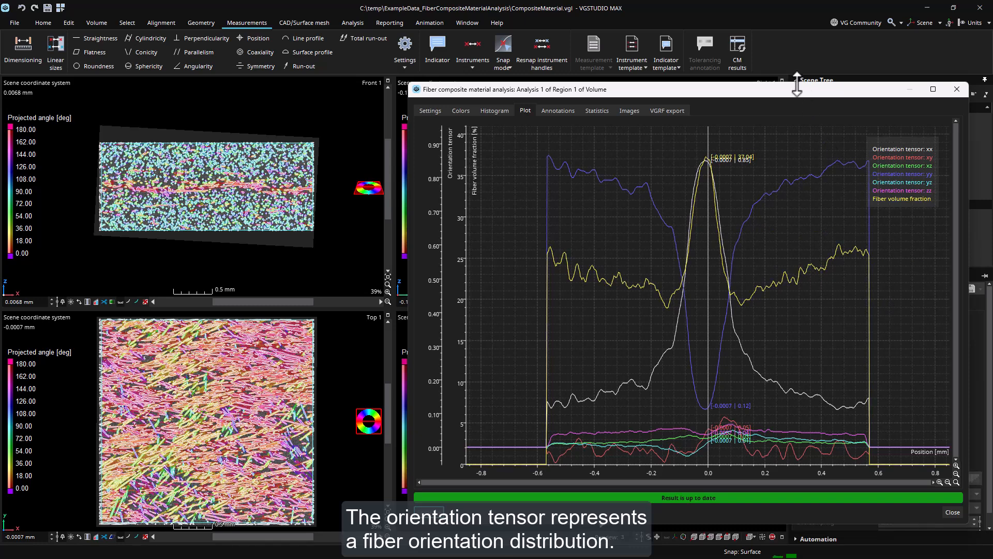
{"action": "left_click_drag", "start_coordinate": [797, 88], "coordinate": [672, 77]}
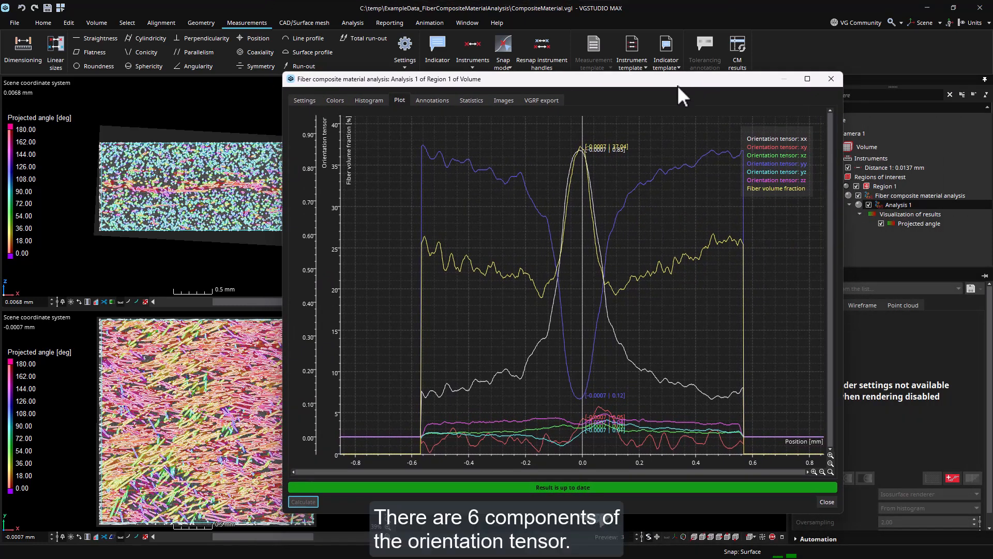
{"action": "left_click", "coordinate": [803, 188]}
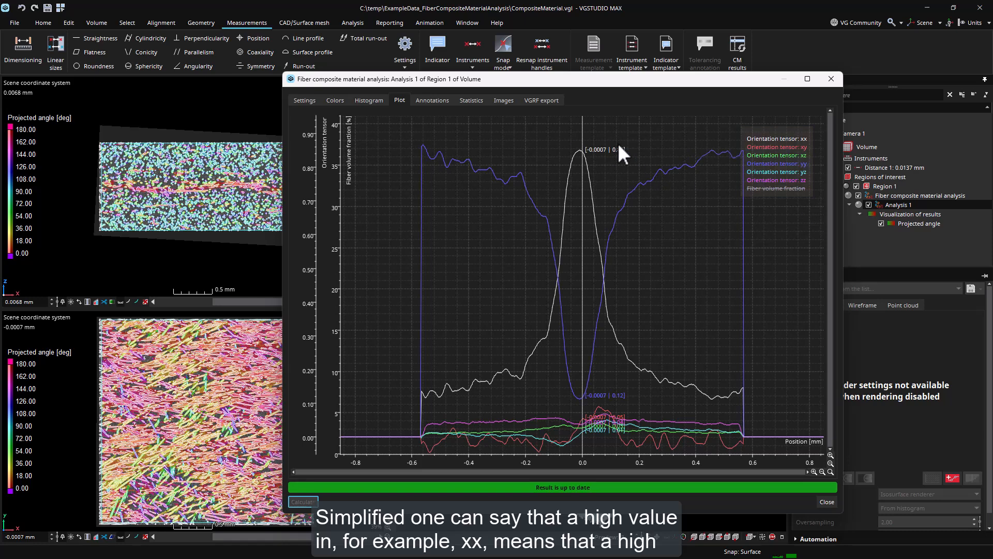
Move the plot's position marker across the thickness to examine orientation tensor values and matching slices.
{"action": "left_click_drag", "start_coordinate": [582, 137], "coordinate": [581, 136]}
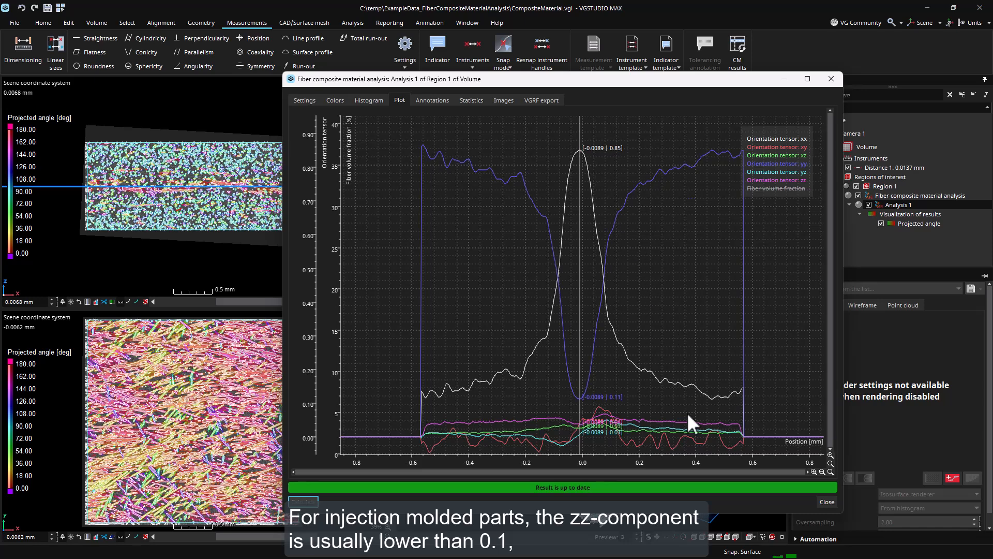
{"action": "mouse_move", "coordinate": [693, 424]}
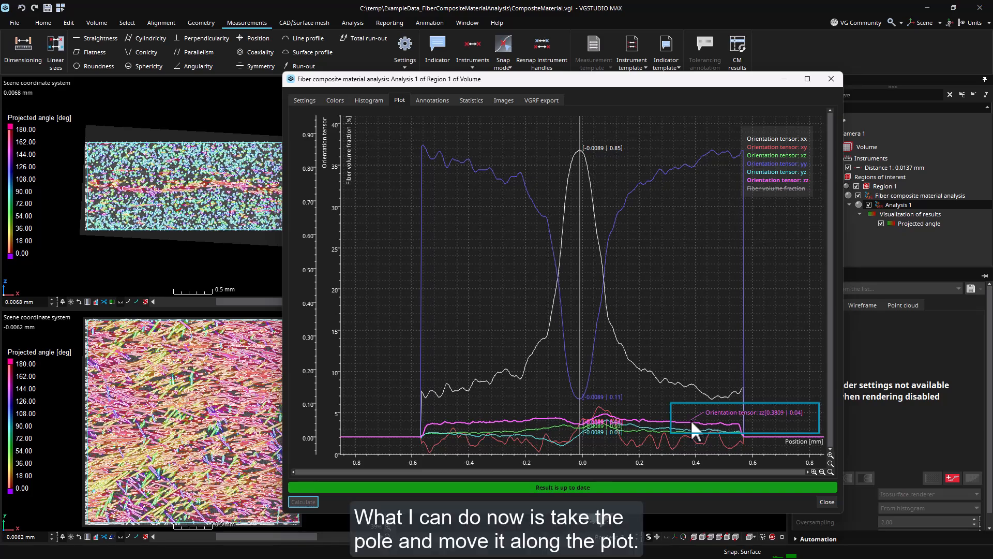
{"action": "left_click_drag", "start_coordinate": [581, 138], "coordinate": [429, 147]}
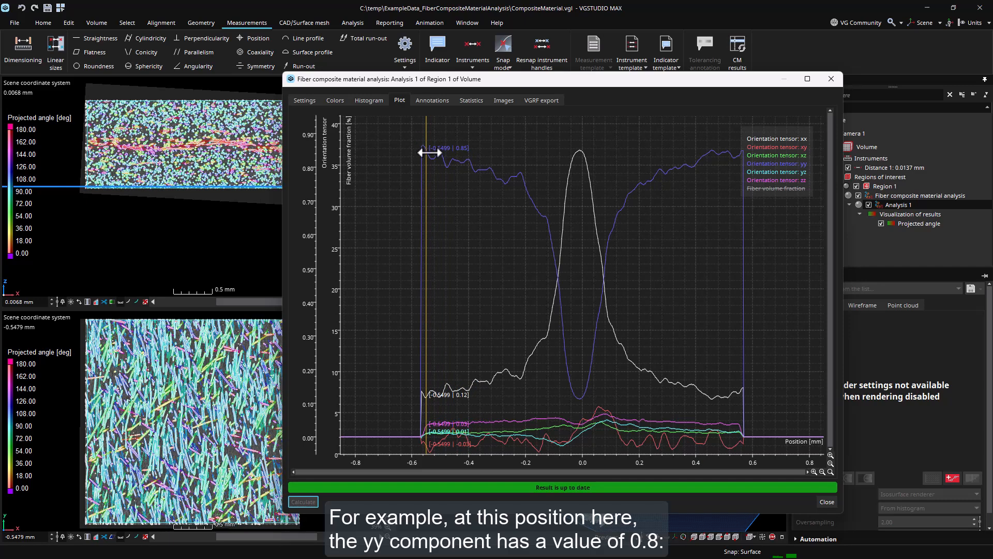
{"action": "mouse_move", "coordinate": [430, 153]}
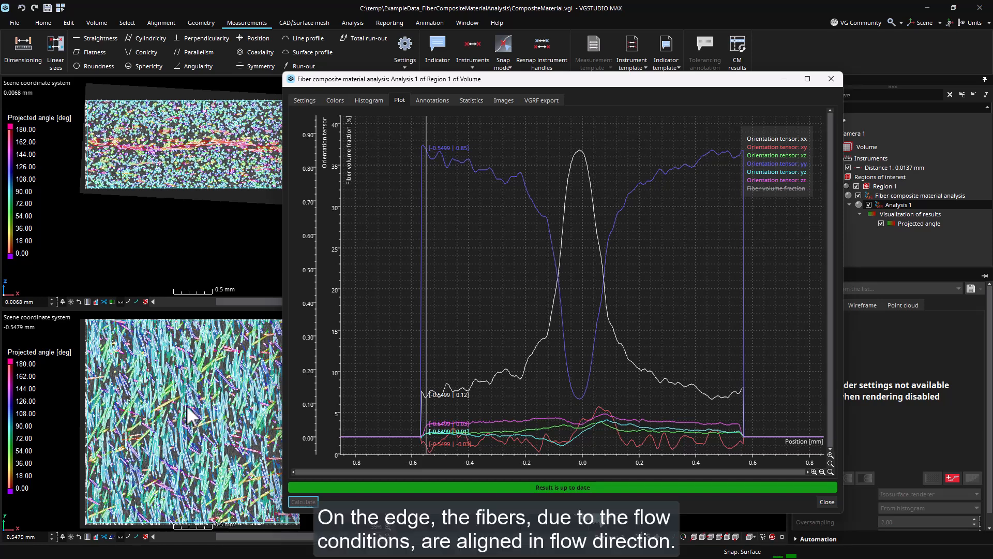
{"action": "left_click_drag", "start_coordinate": [426, 134], "coordinate": [425, 135]}
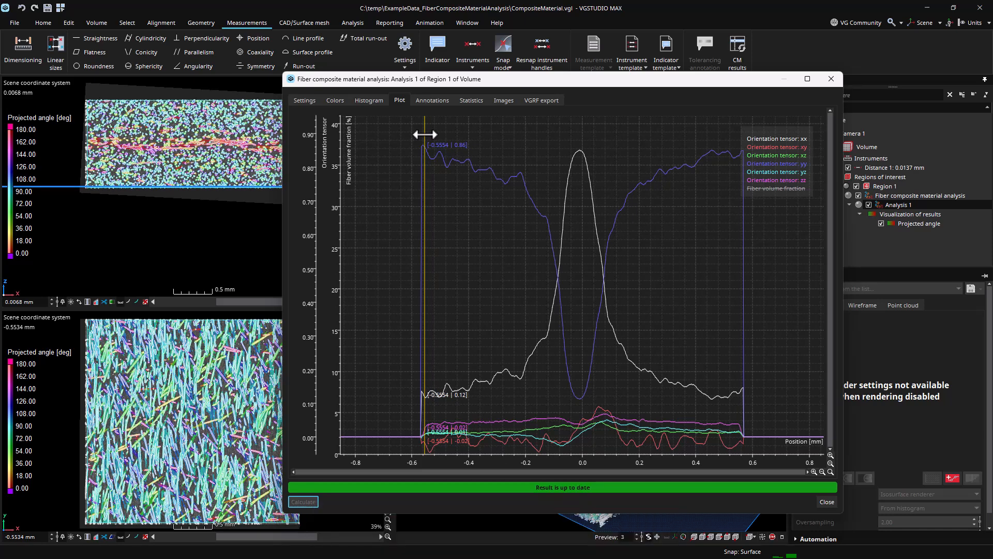
{"action": "left_click_drag", "start_coordinate": [425, 135], "coordinate": [581, 141]}
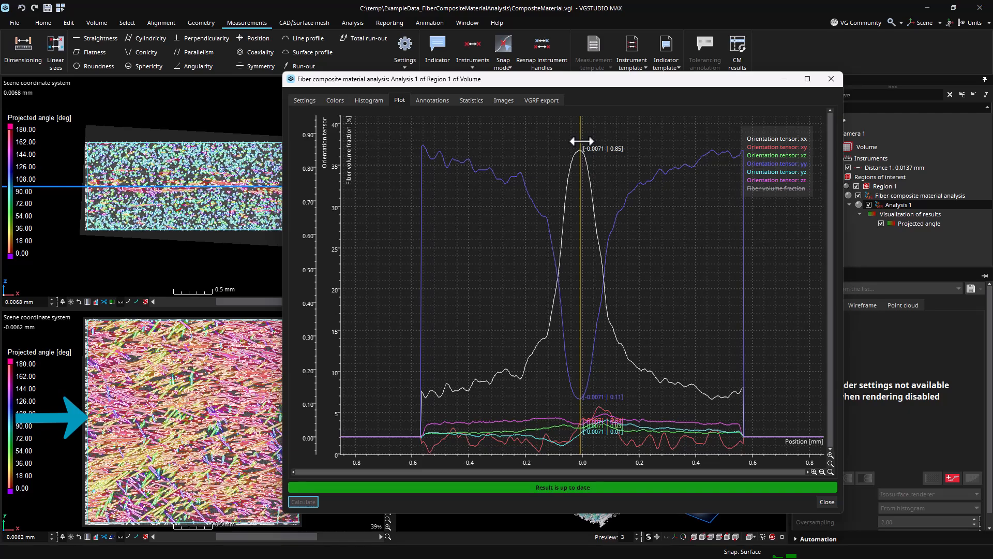
{"action": "left_click_drag", "start_coordinate": [581, 141], "coordinate": [737, 137]}
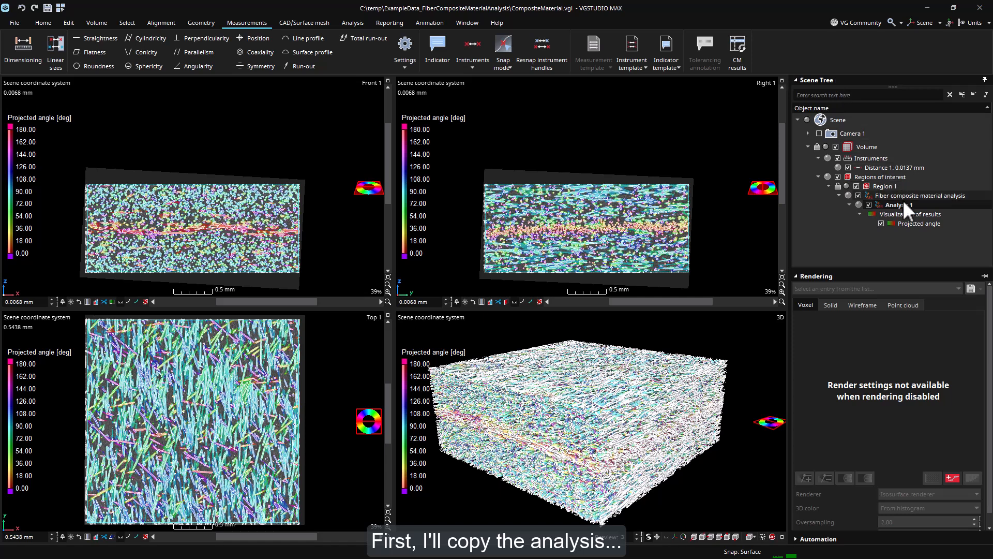
Duplicate the analysis and switch the copy's mode to Integration mesh.
{"action": "key", "text": "ctrl+c"}
{"action": "key", "text": "ctrl+v"}
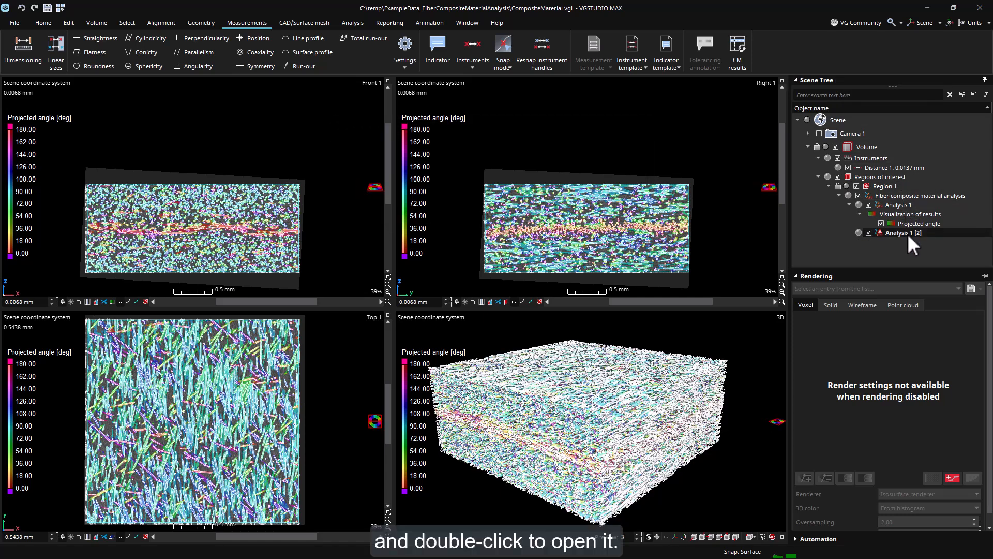
{"action": "double_click", "coordinate": [907, 234]}
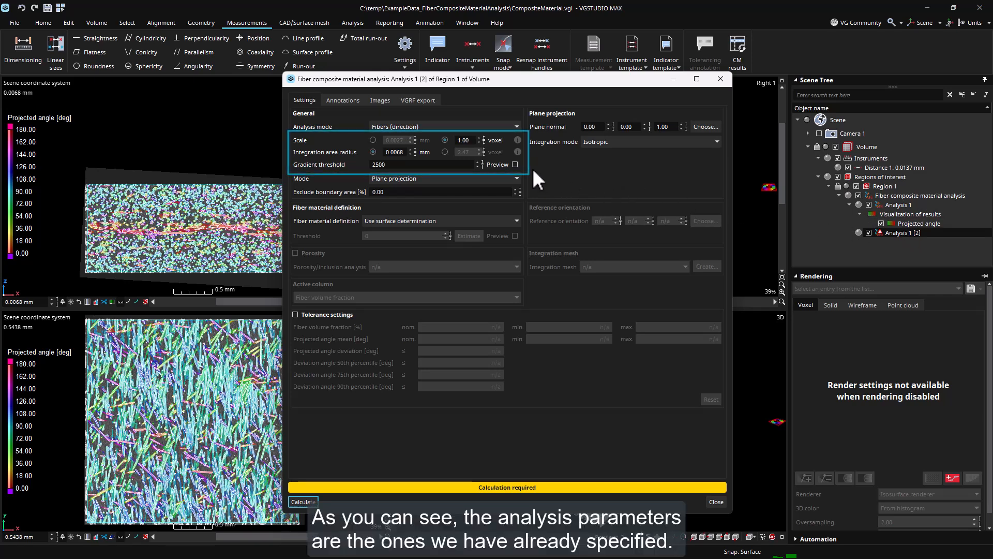
{"action": "left_click", "coordinate": [509, 179]}
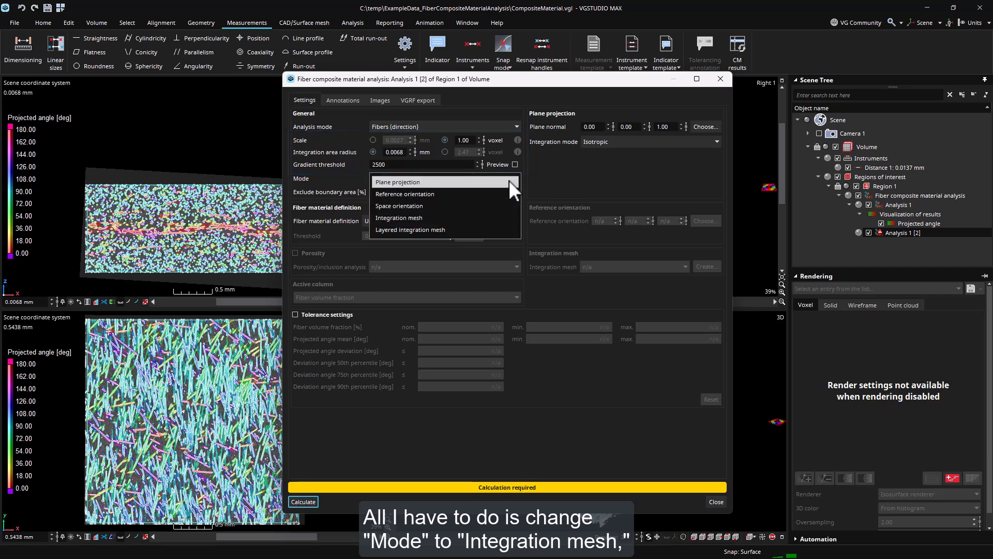
{"action": "left_click", "coordinate": [486, 216]}
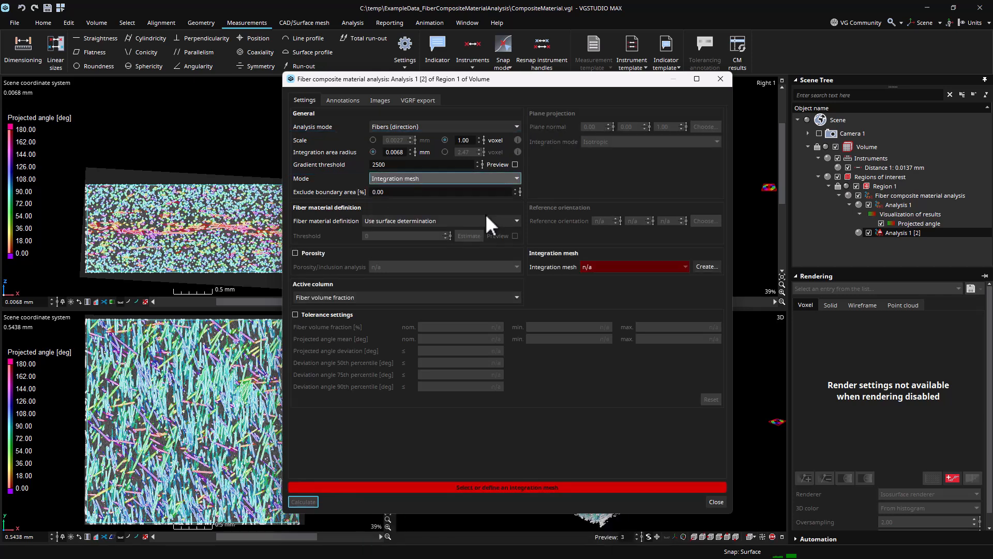
Create an integration mesh with cell counts of 1, 1 and 11 for X, Y and Z.
{"action": "left_click", "coordinate": [708, 267]}
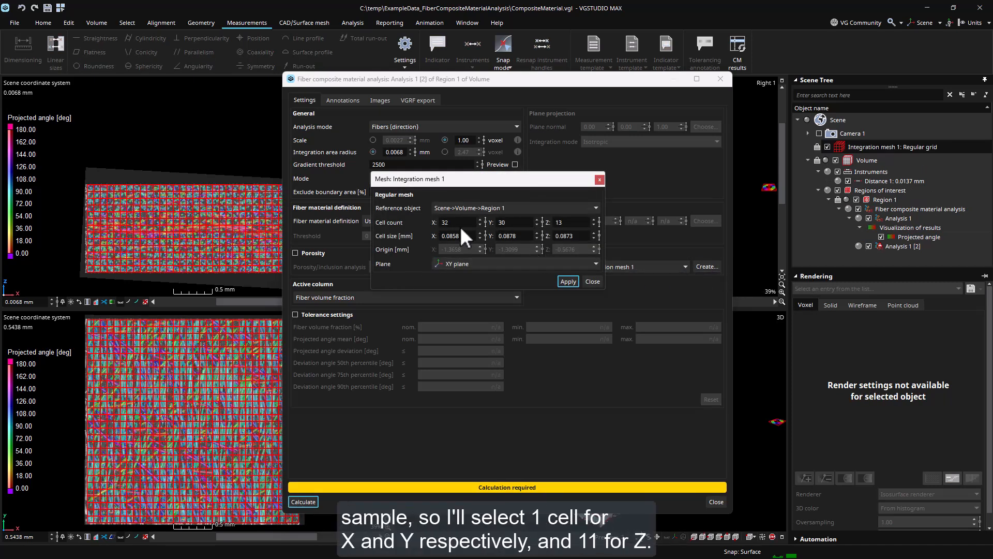
{"action": "left_click_drag", "start_coordinate": [458, 223], "coordinate": [430, 223]}
{"action": "type", "text": "1"}
{"action": "double_click", "coordinate": [515, 222]}
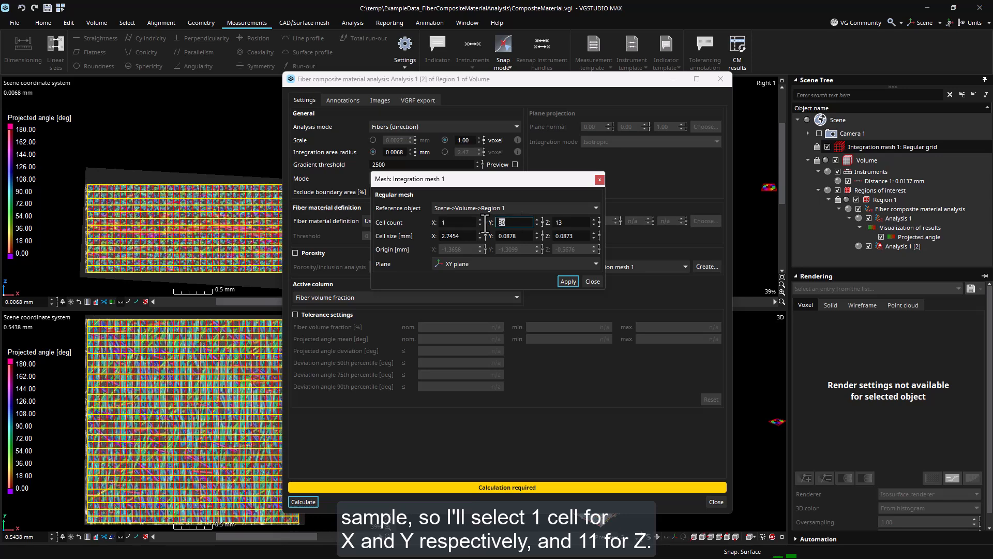
{"action": "type", "text": "1"}
{"action": "left_click_drag", "start_coordinate": [571, 223], "coordinate": [554, 228]}
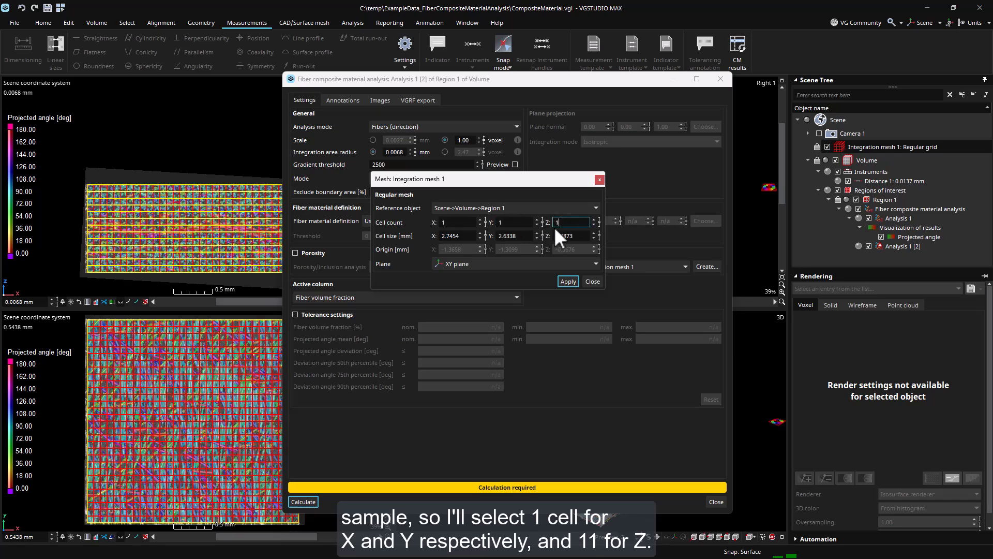
{"action": "type", "text": "11"}
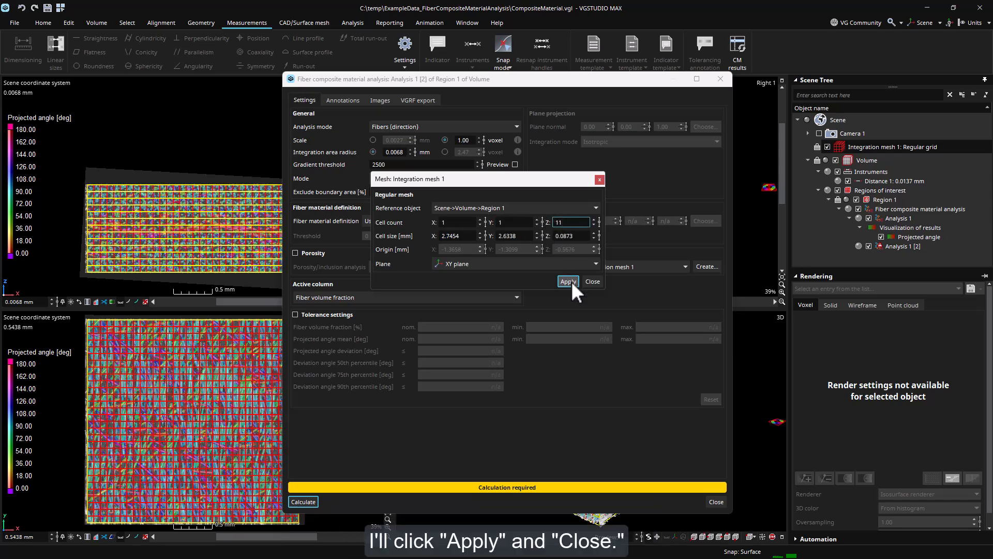
{"action": "left_click", "coordinate": [568, 281]}
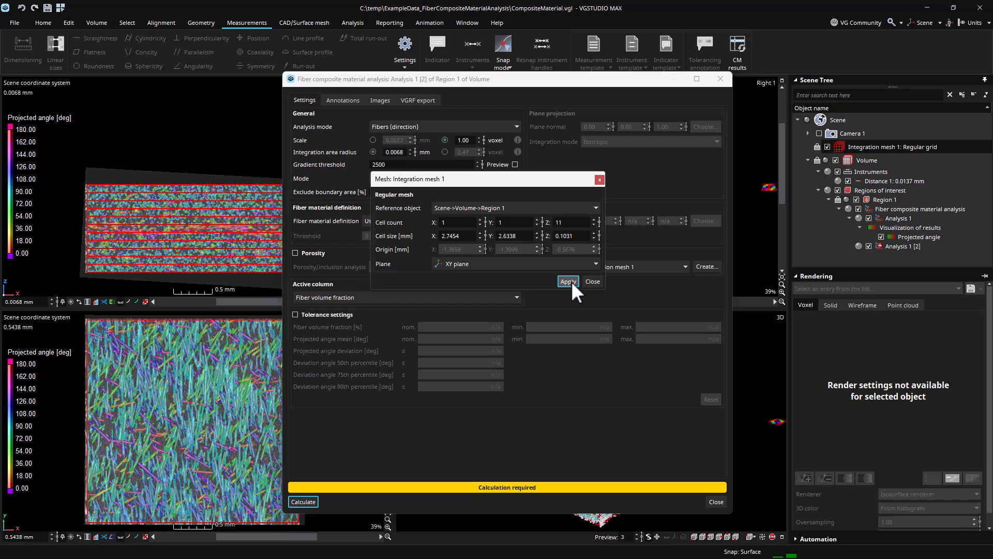
{"action": "left_click", "coordinate": [592, 280]}
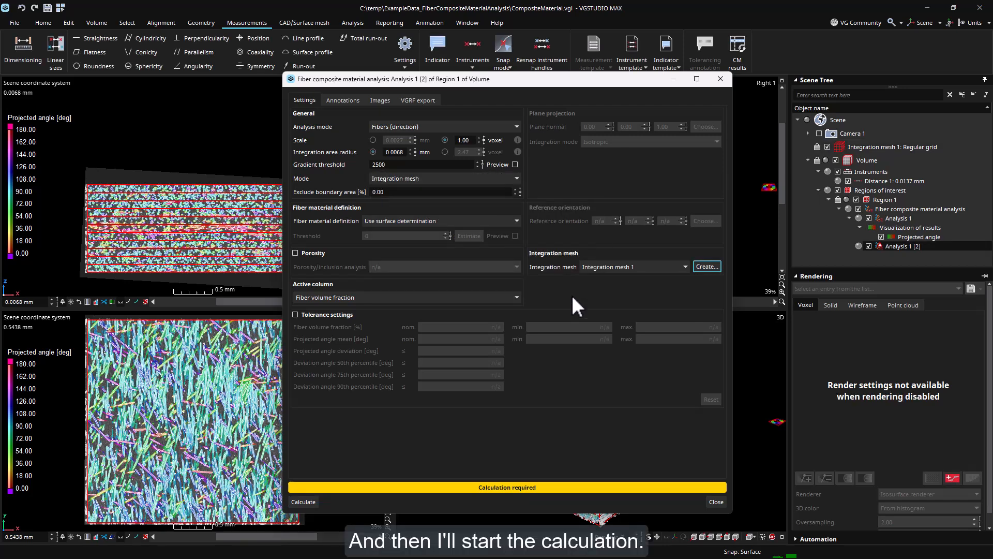
Calculate the integration-mesh analysis and export its mesh cells table as a CSV file.
{"action": "left_click", "coordinate": [304, 501]}
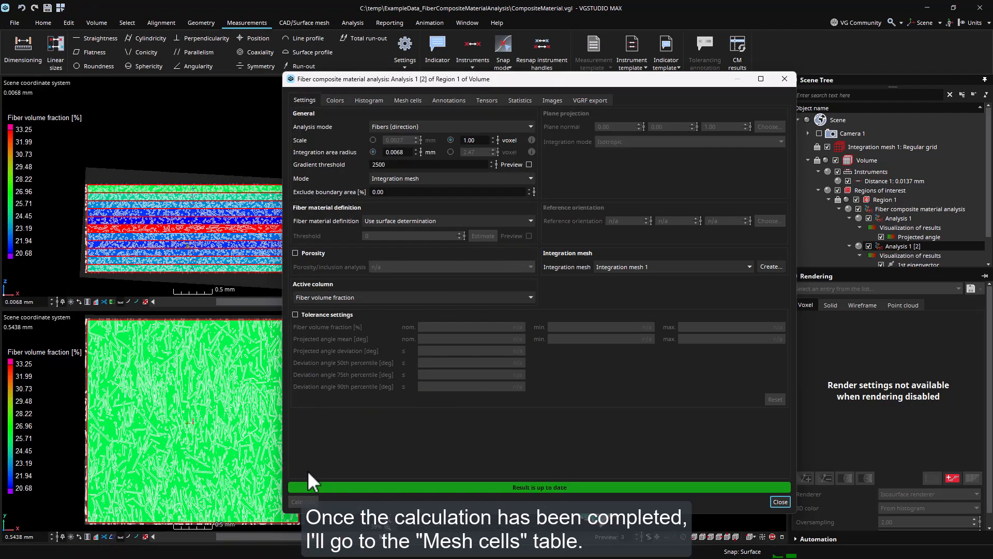
{"action": "left_click", "coordinate": [413, 100]}
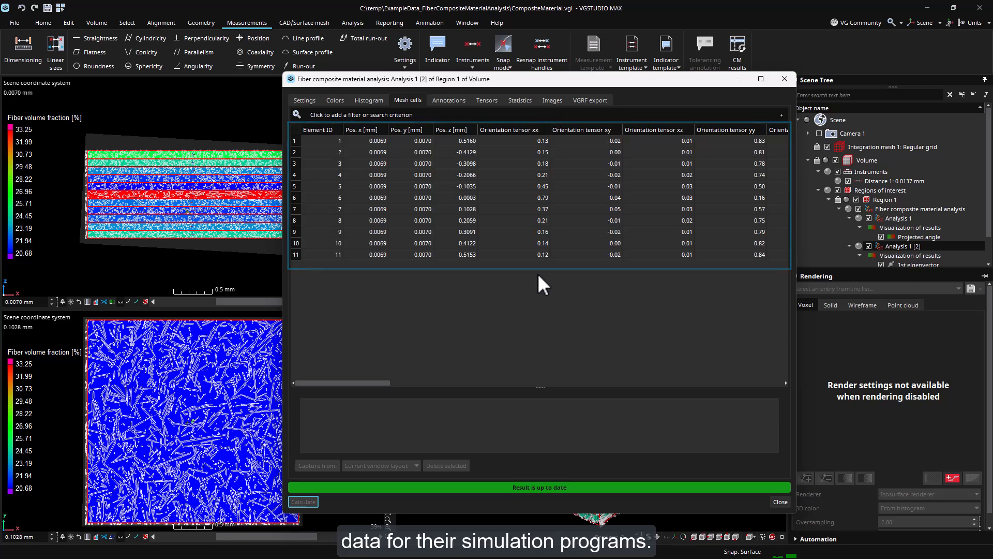
{"action": "left_click", "coordinate": [528, 197]}
{"action": "right_click", "coordinate": [529, 206]}
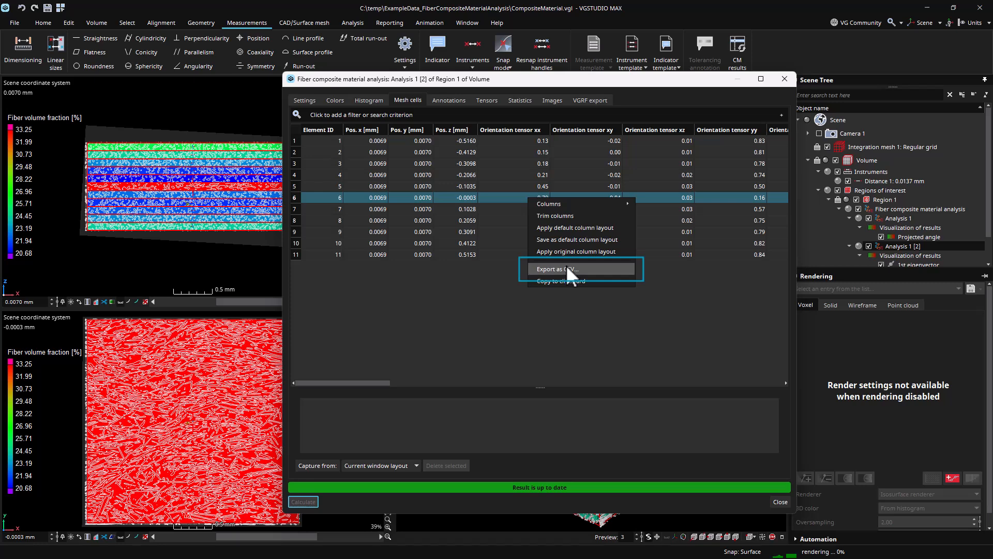
{"action": "left_click", "coordinate": [566, 268]}
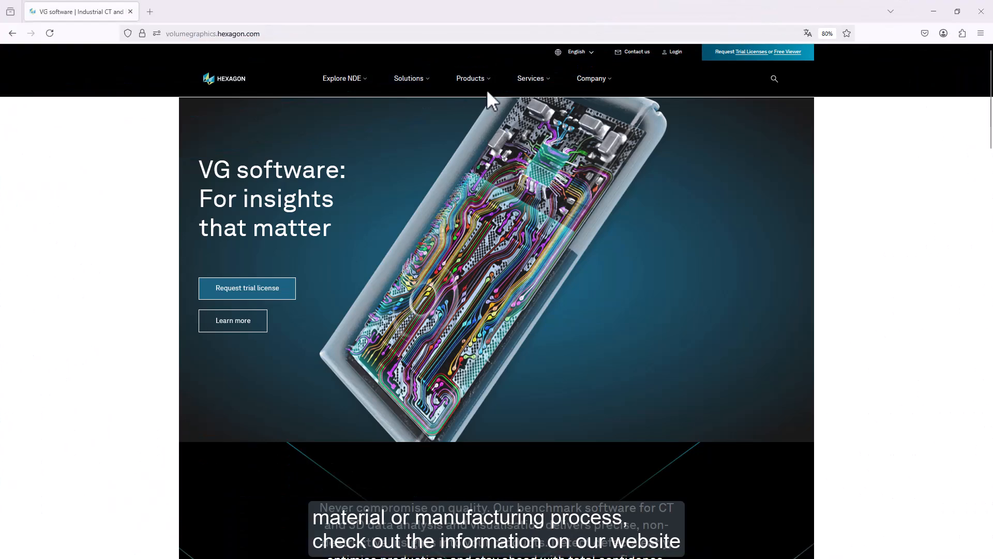
Browse the Volume Graphics website to the Fiber Composite Material Analysis add-on module page and read its analysis modes.
{"action": "left_click", "coordinate": [491, 84]}
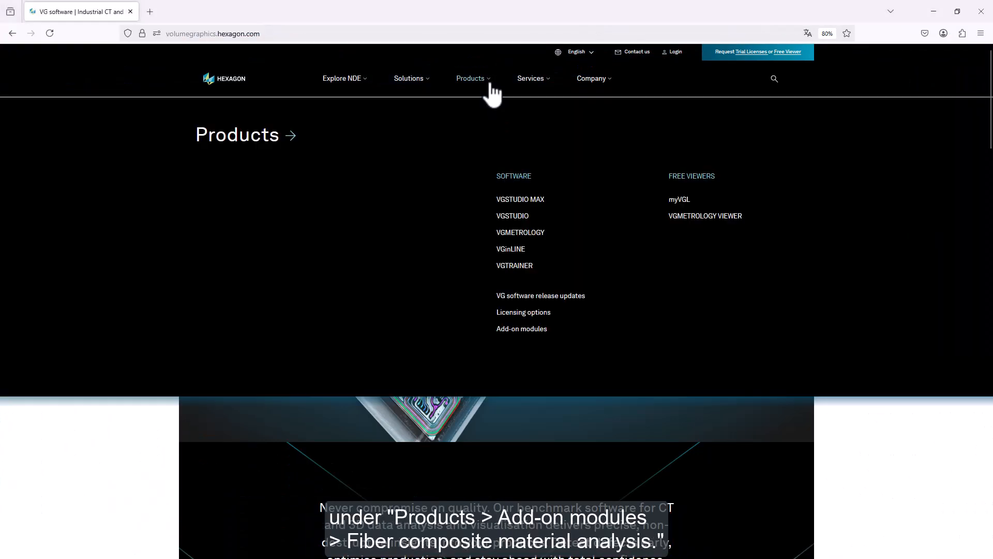
{"action": "left_click", "coordinate": [527, 330]}
{"action": "scroll", "coordinate": [313, 431], "scroll_direction": "down", "scroll_amount": 4}
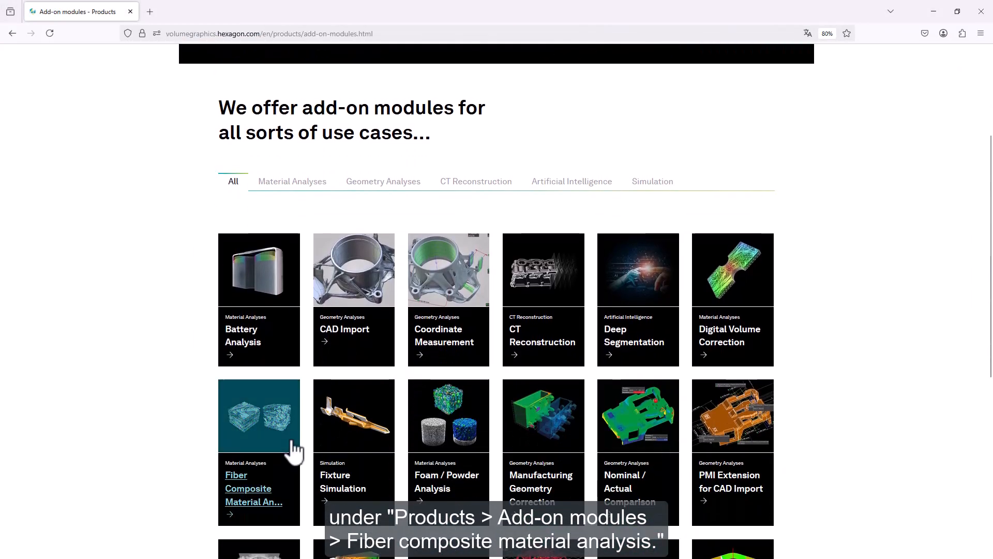
{"action": "left_click", "coordinate": [242, 494]}
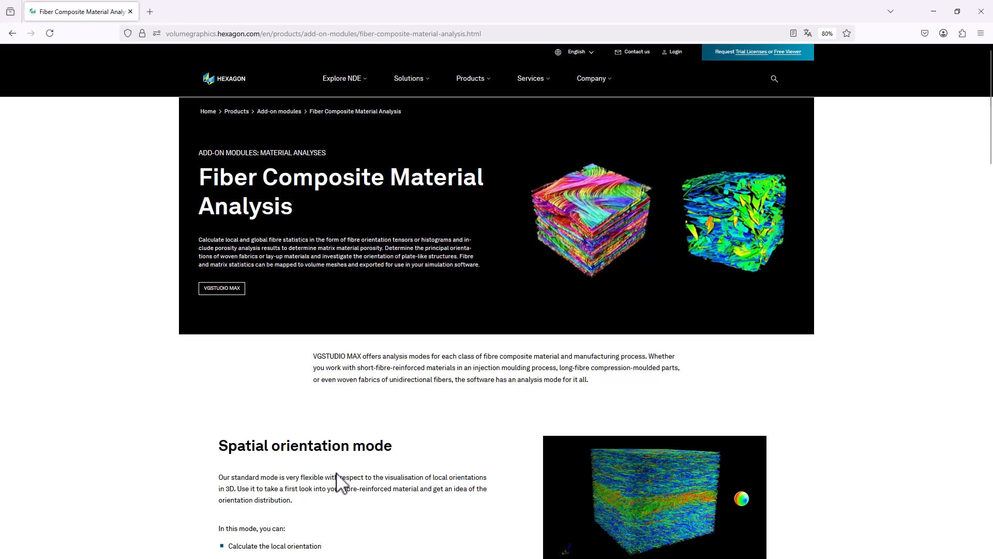
{"action": "scroll", "coordinate": [364, 459], "scroll_direction": "down", "scroll_amount": 10}
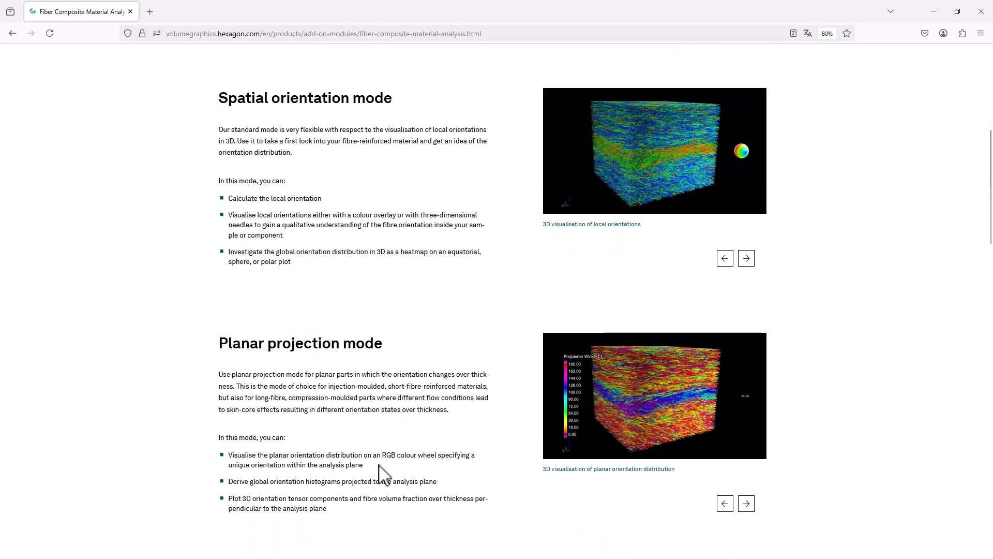
{"action": "scroll", "coordinate": [384, 475], "scroll_direction": "down", "scroll_amount": 10}
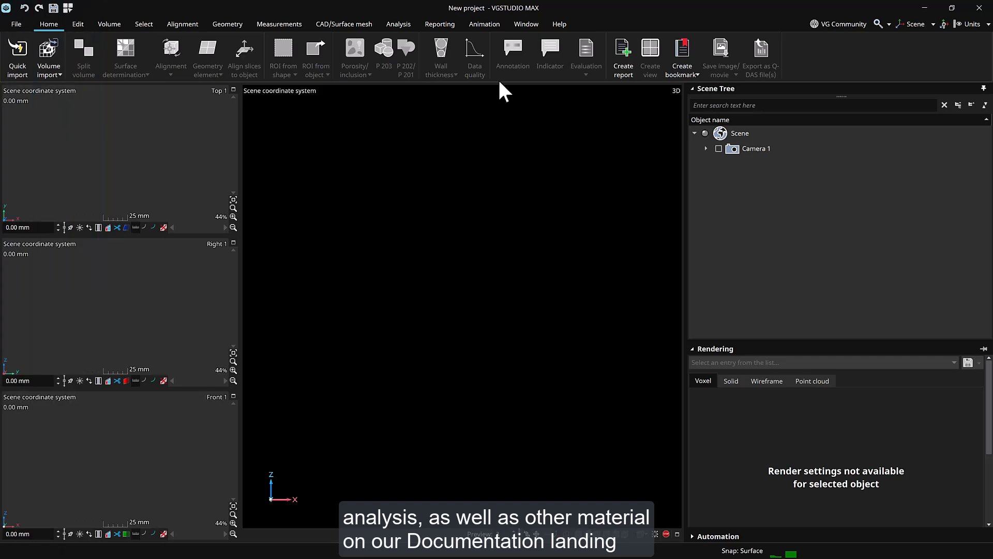
Open the tutorials from the Help menu and visit the community forums on the Nexus site.
{"action": "left_click", "coordinate": [563, 22]}
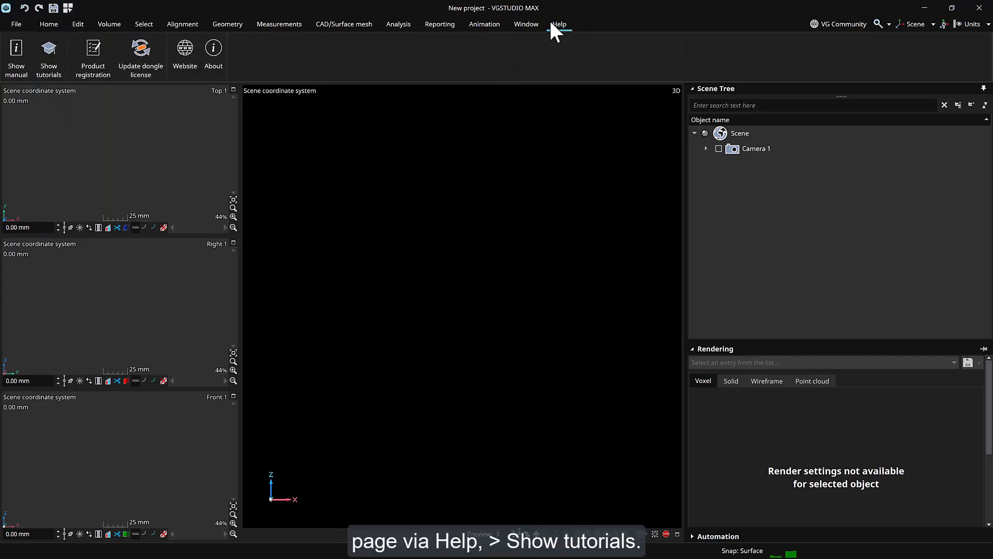
{"action": "left_click", "coordinate": [53, 67]}
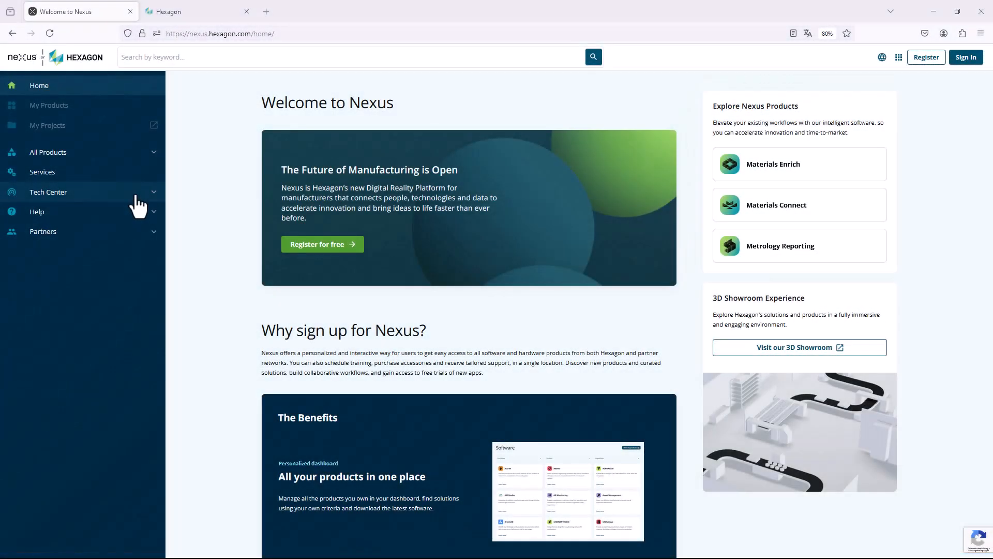
{"action": "left_click", "coordinate": [135, 195]}
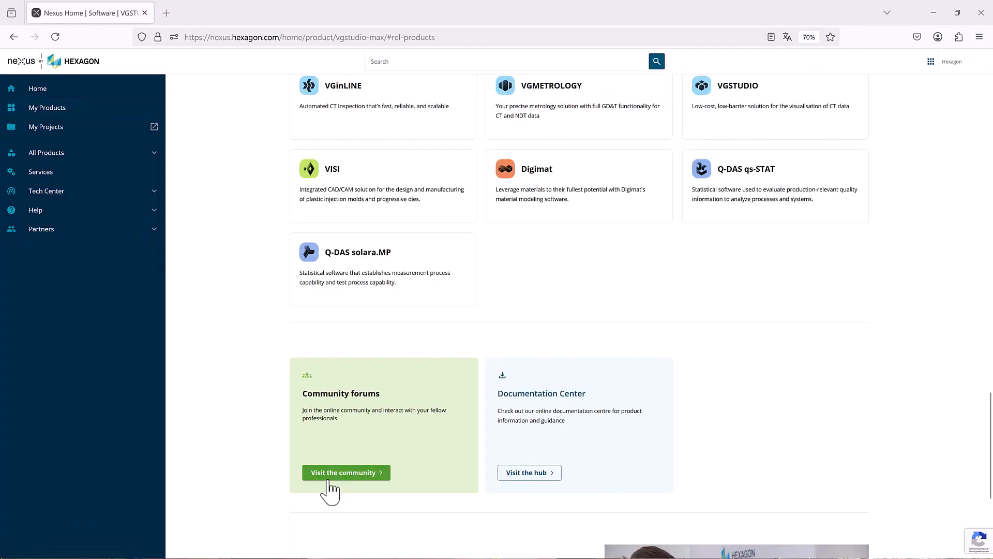
{"action": "left_click", "coordinate": [331, 473]}
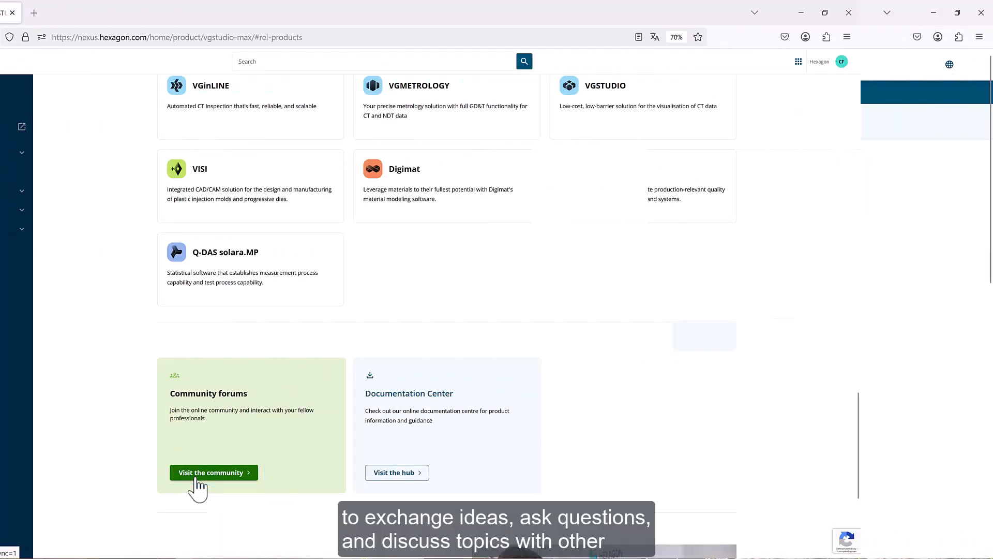